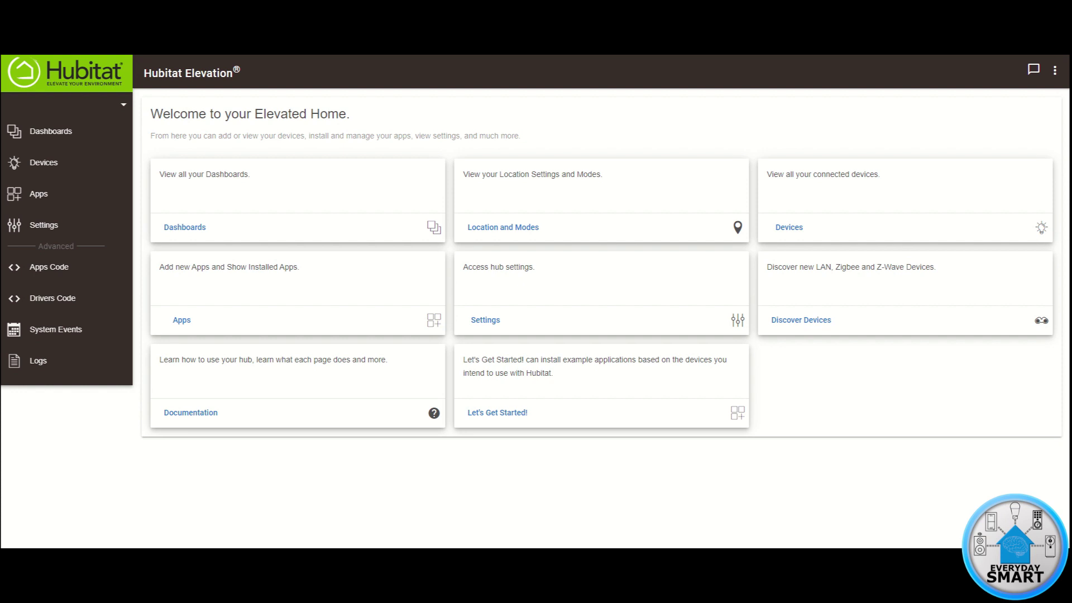
In Rule Machine, create a new rule and name it 'Scene Control'.
click(180, 324)
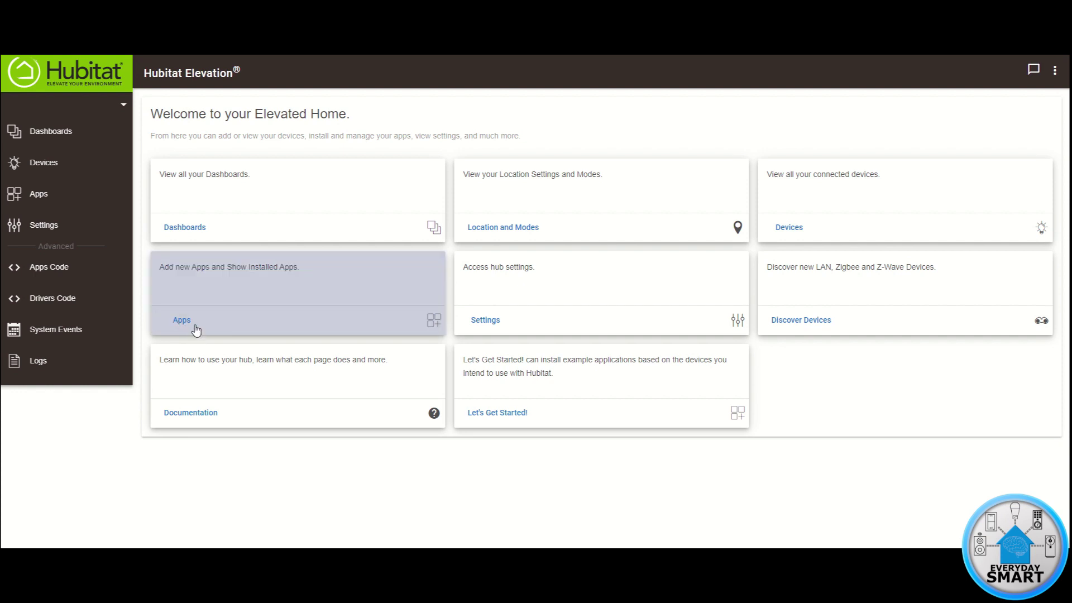
scroll(193, 326, down, 10)
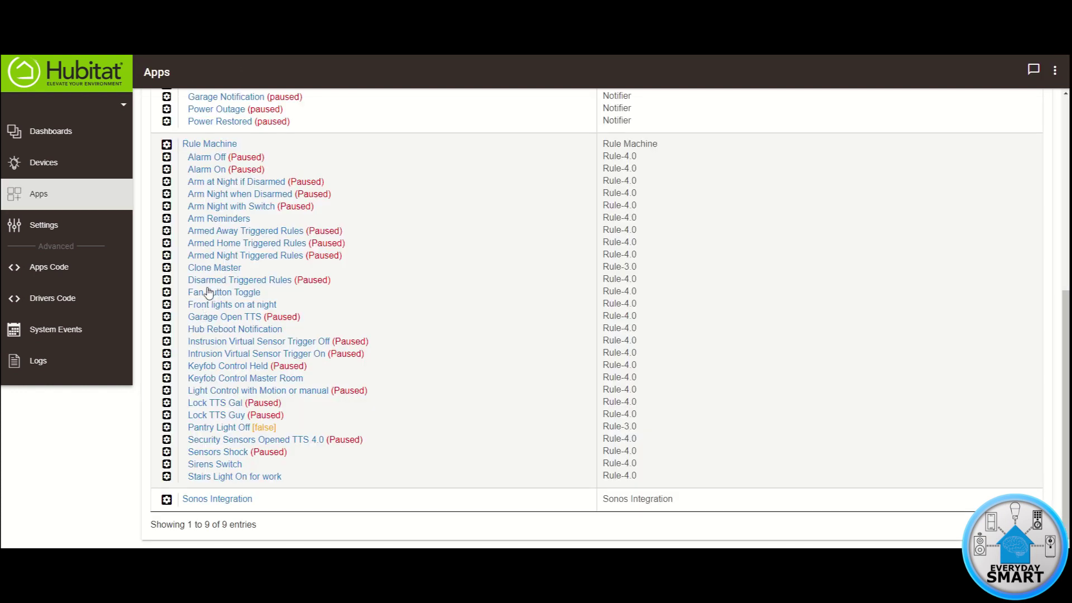
click(215, 145)
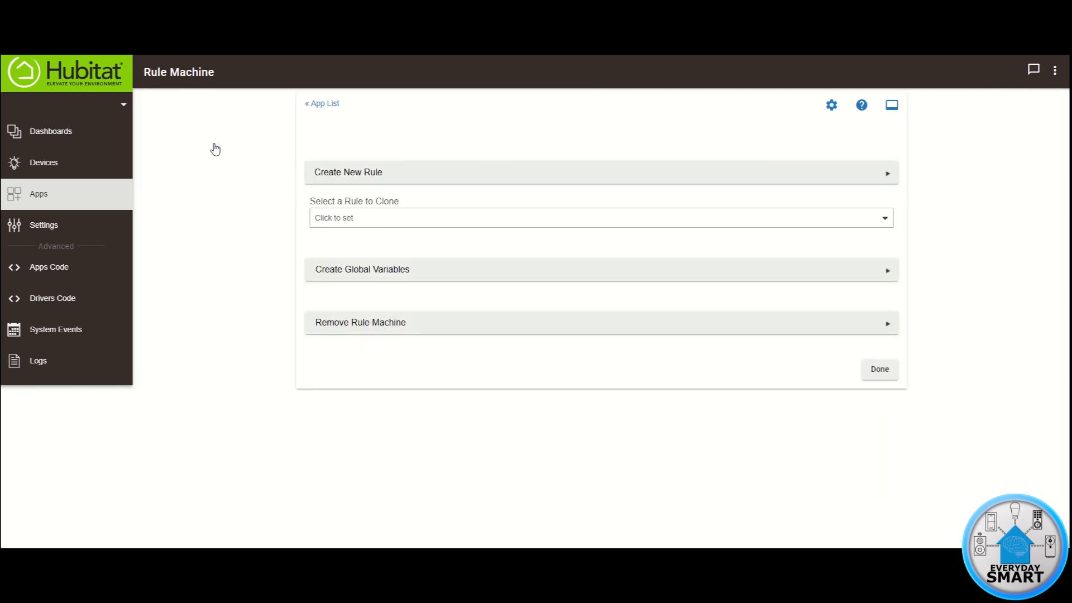
click(349, 173)
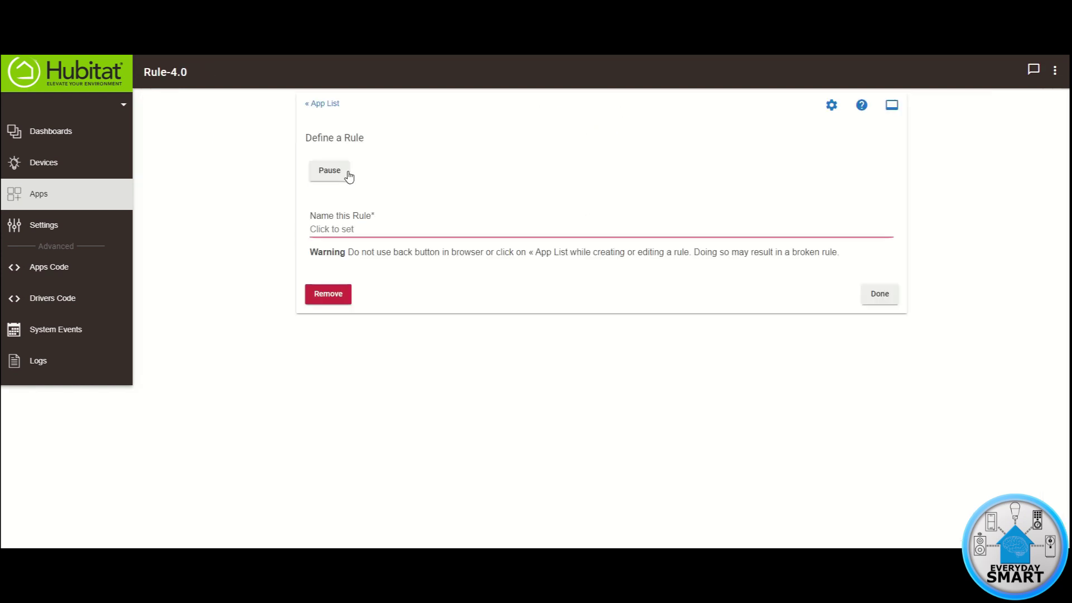
click(324, 231)
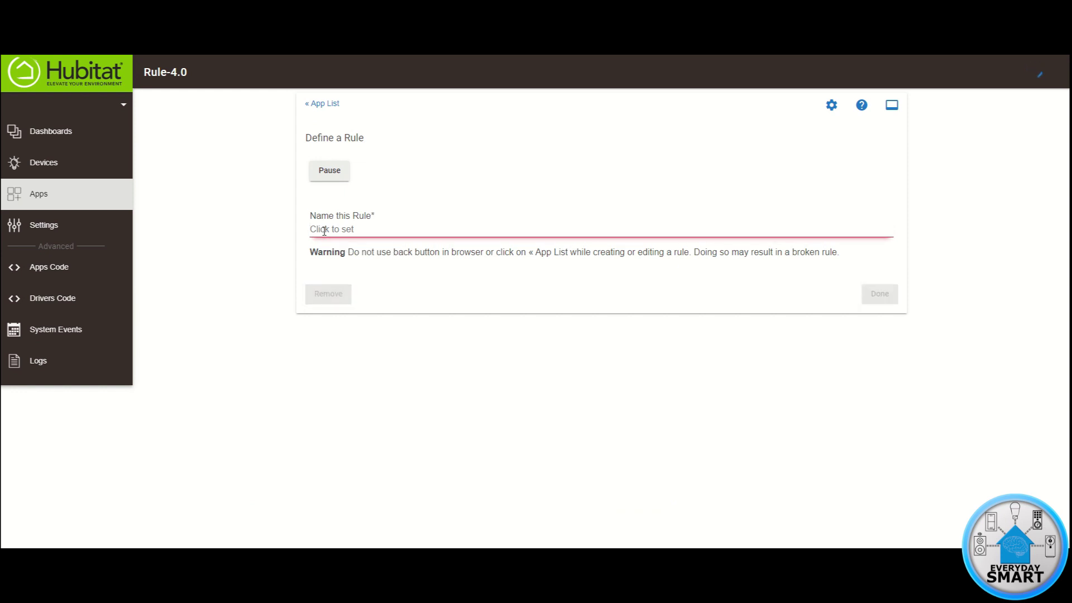
text(Scene Control)
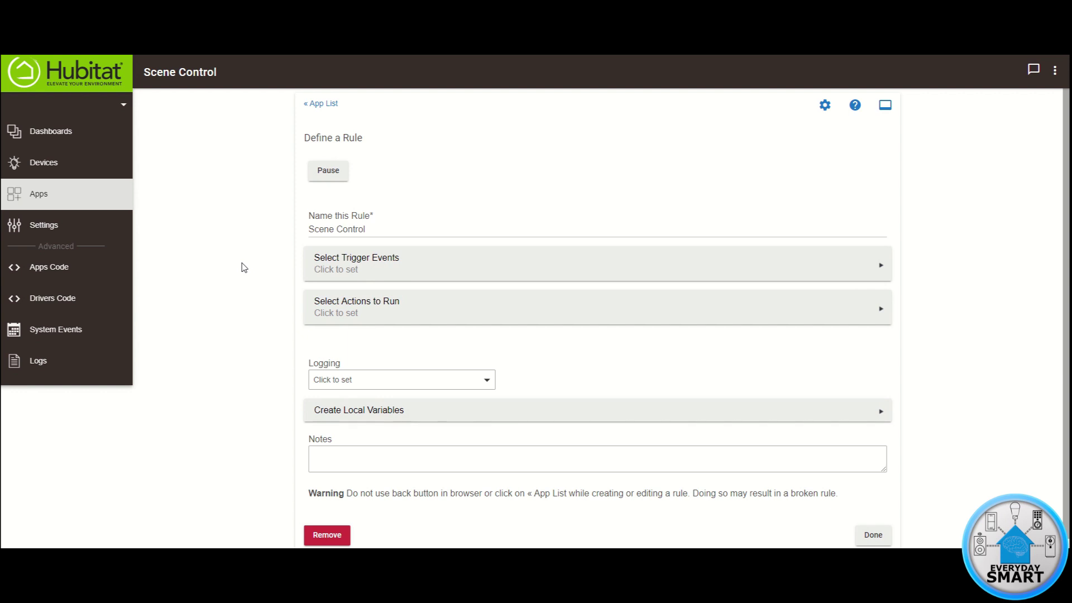
Set the trigger capability to Button Device, with Kitchen Light as the button device.
click(362, 263)
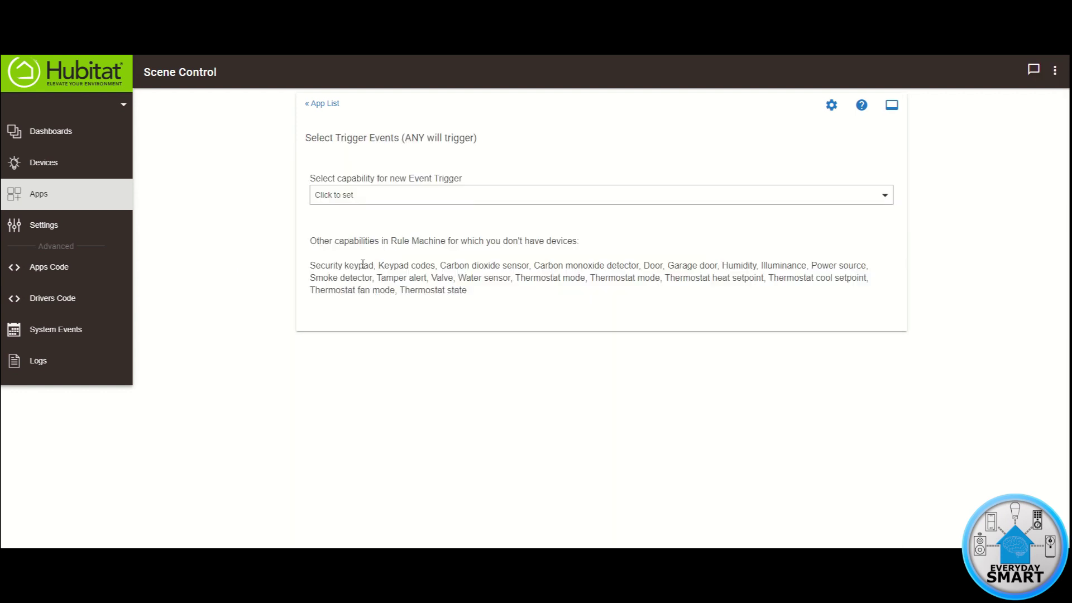
click(392, 201)
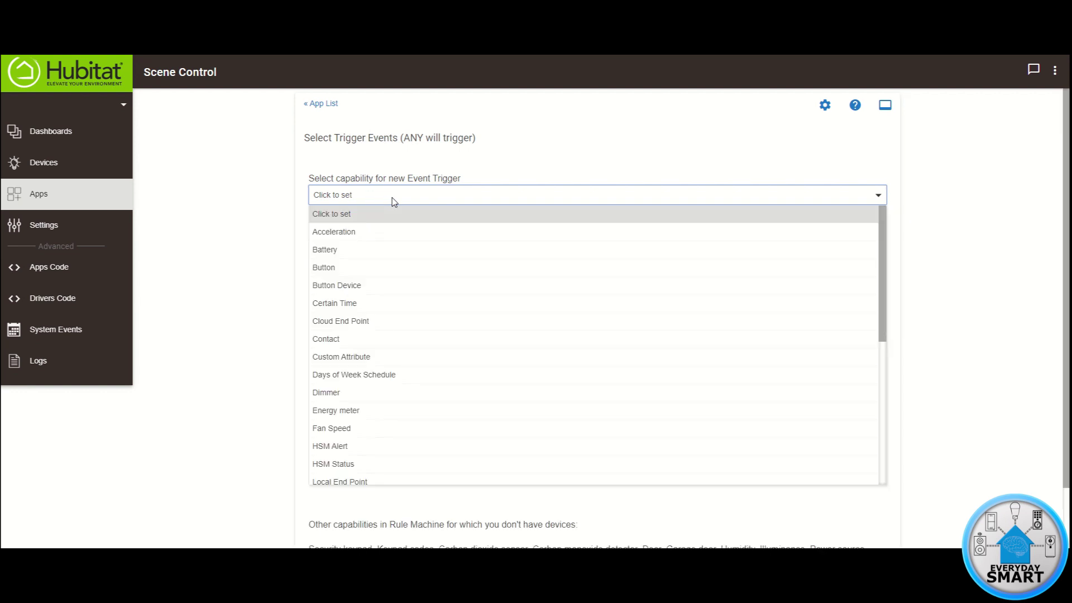
click(336, 286)
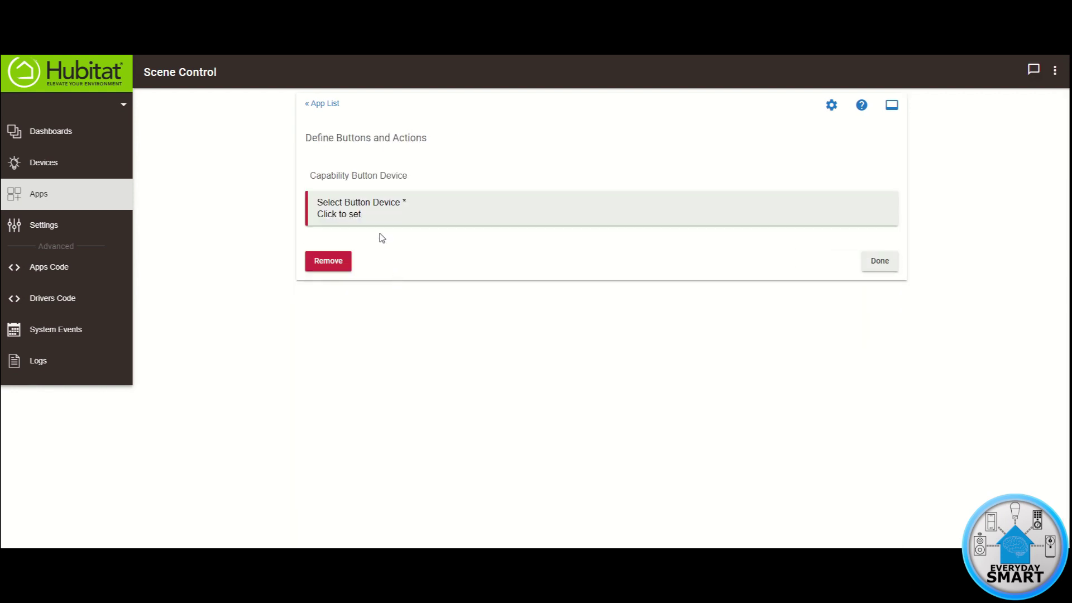
click(350, 220)
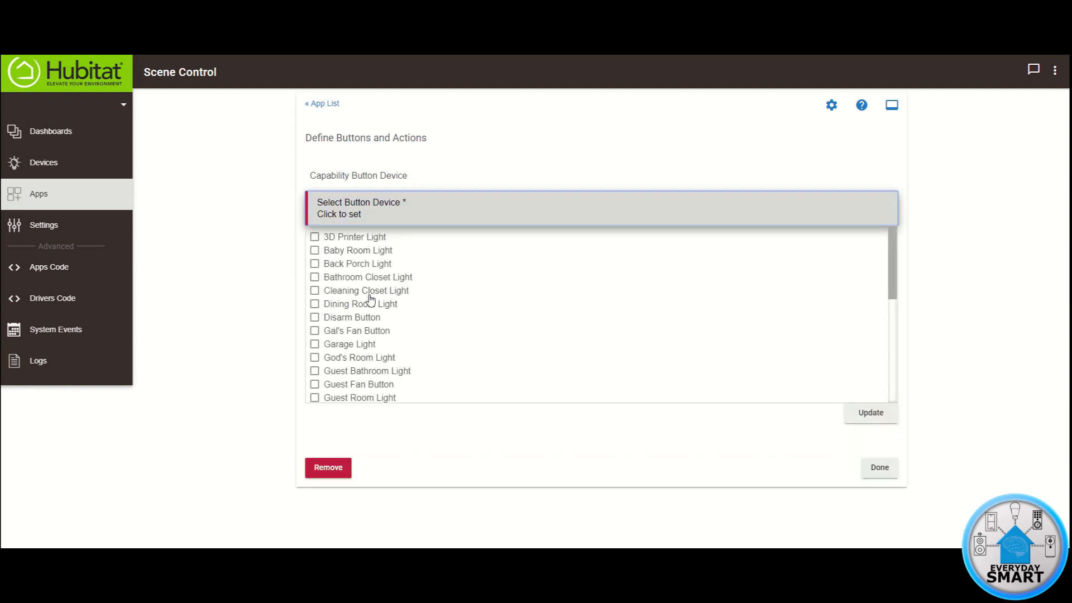
scroll(371, 304, down, 3)
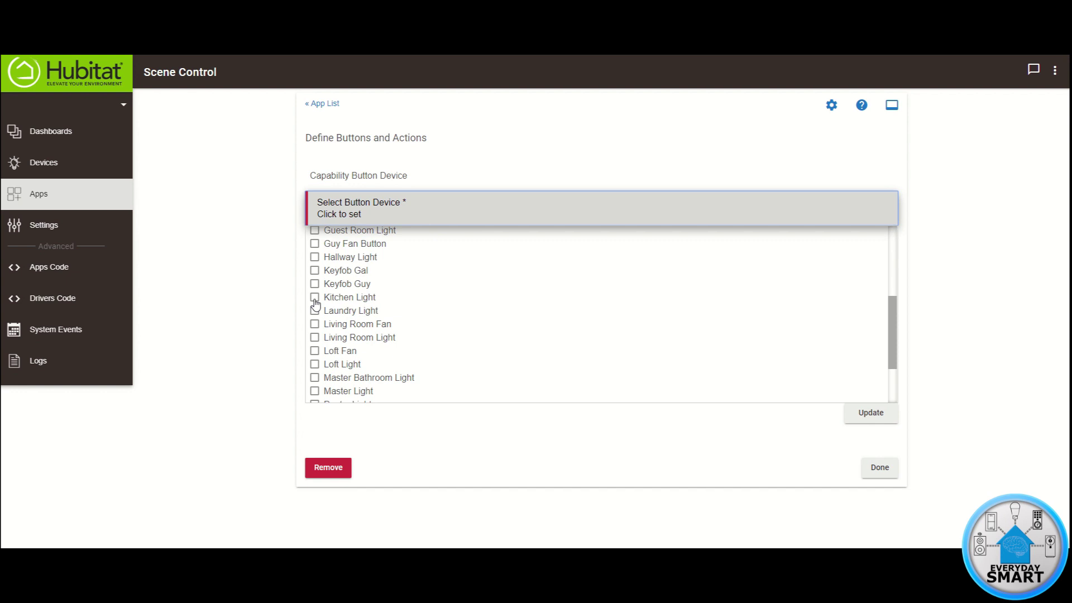
click(316, 301)
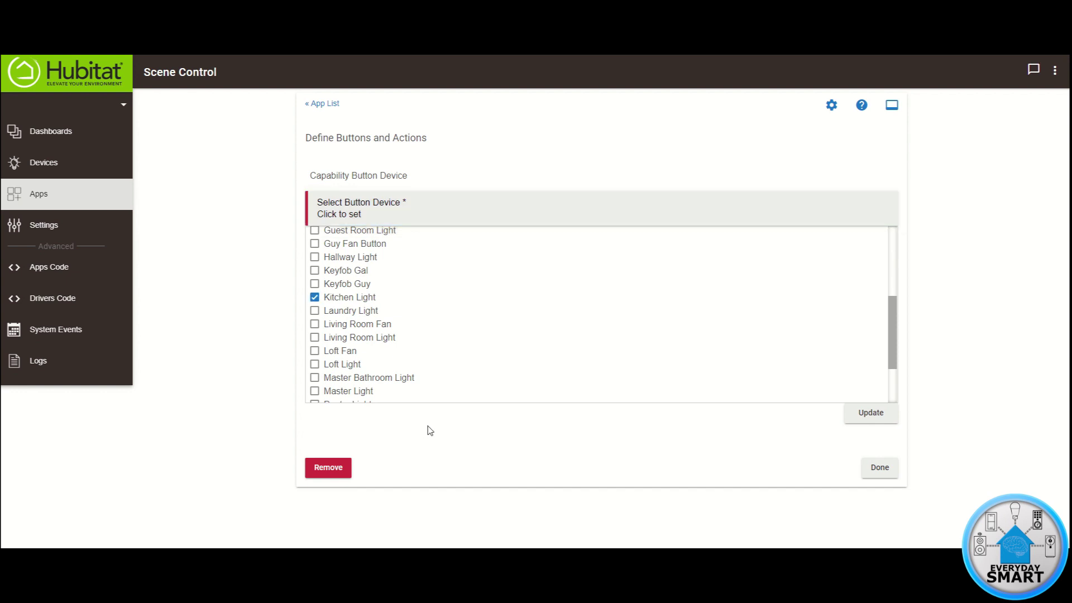
click(847, 416)
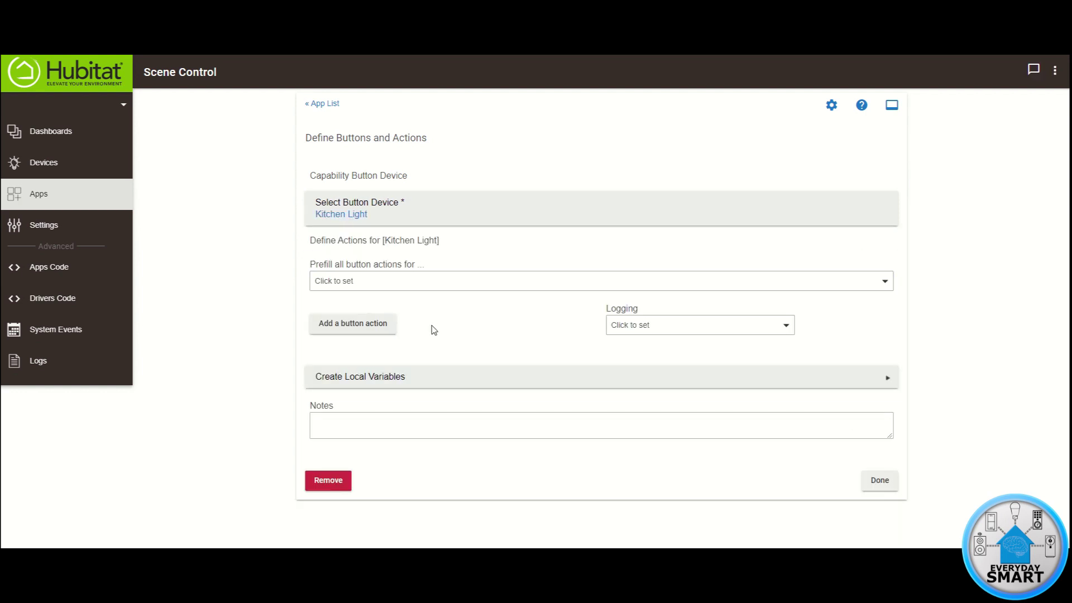
Add a button action for button number 1 with the doubleTapped operation.
click(353, 330)
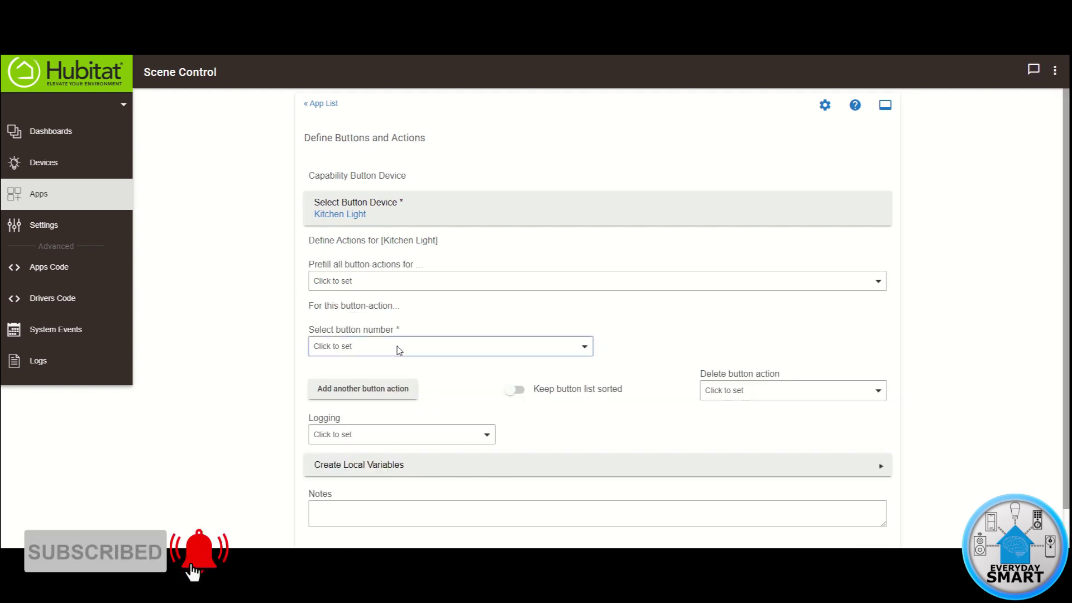
click(399, 348)
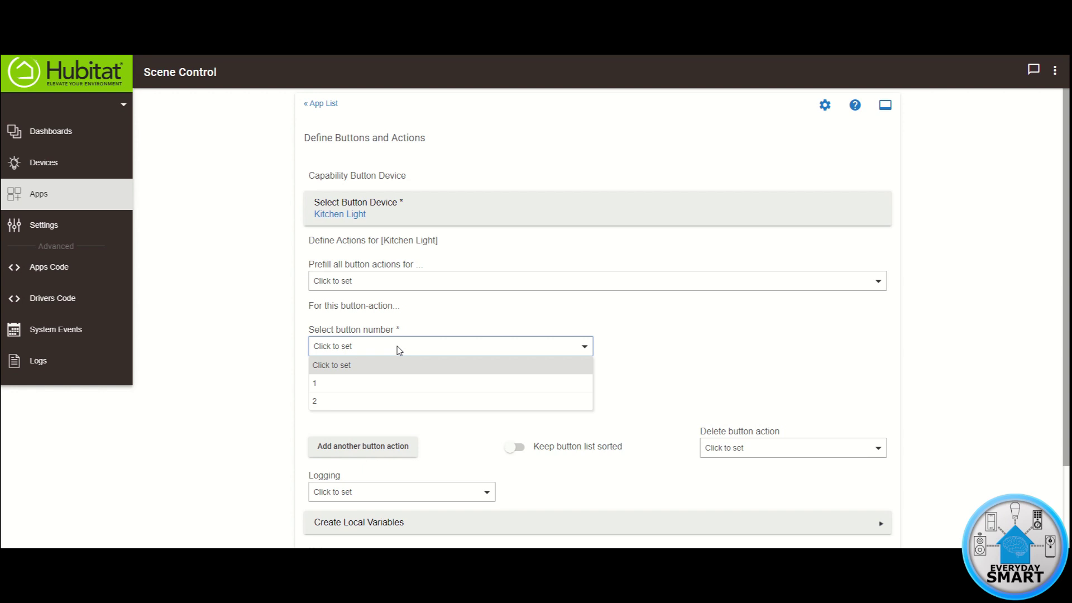
click(331, 385)
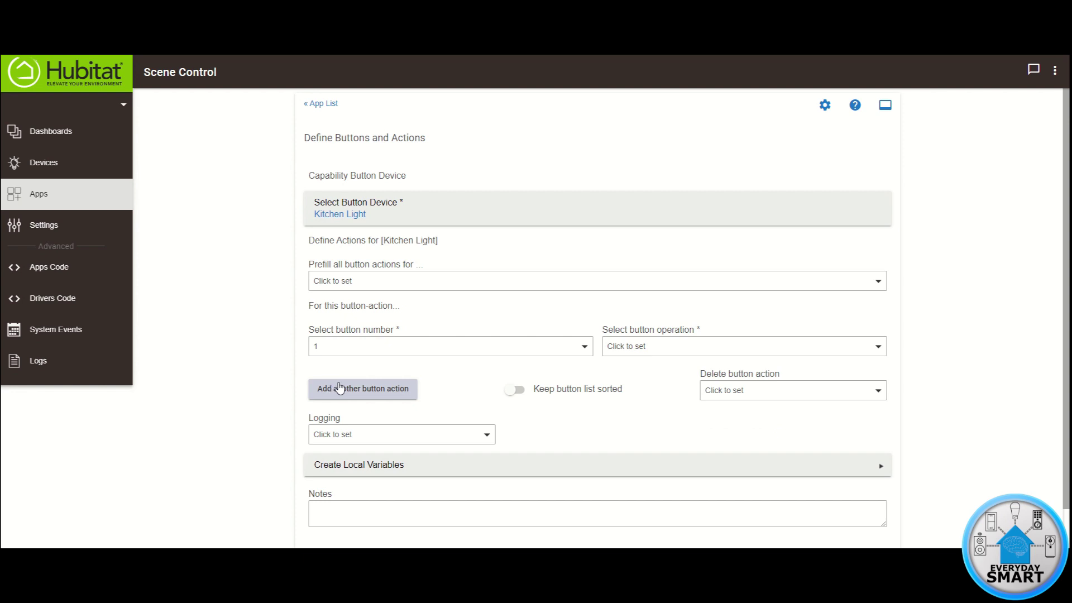
click(658, 351)
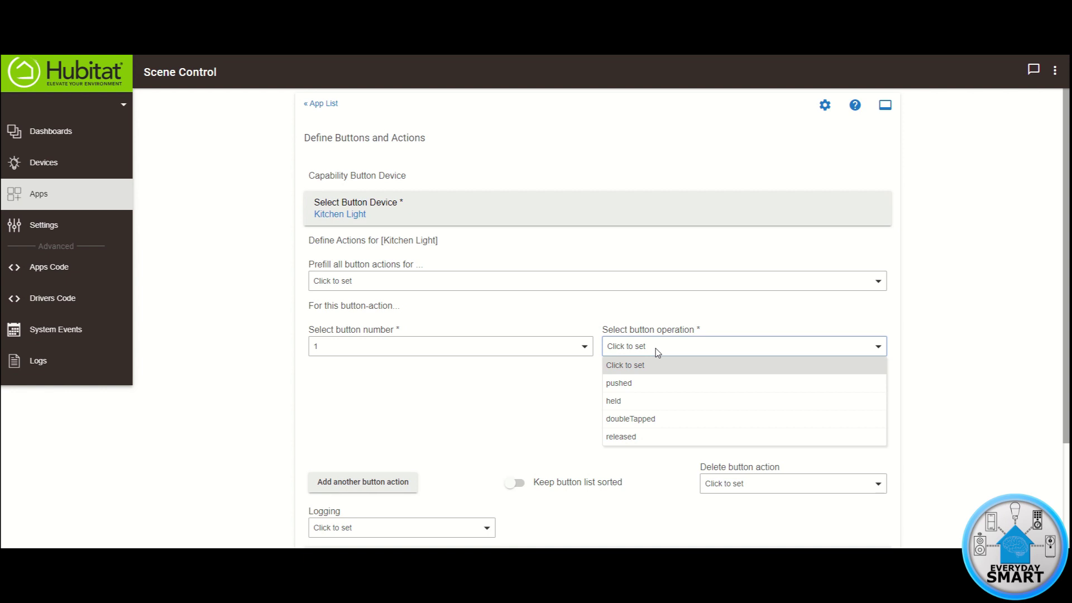
click(626, 418)
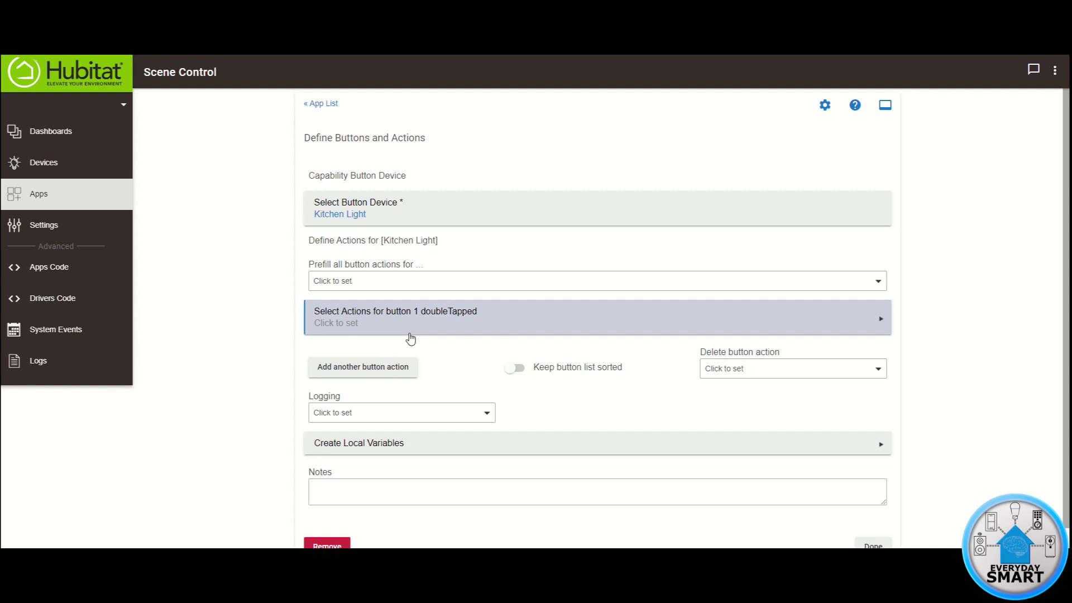
Give button 1 doubleTapped a Control Switches, Push Buttons action set to Turn switches on.
click(440, 323)
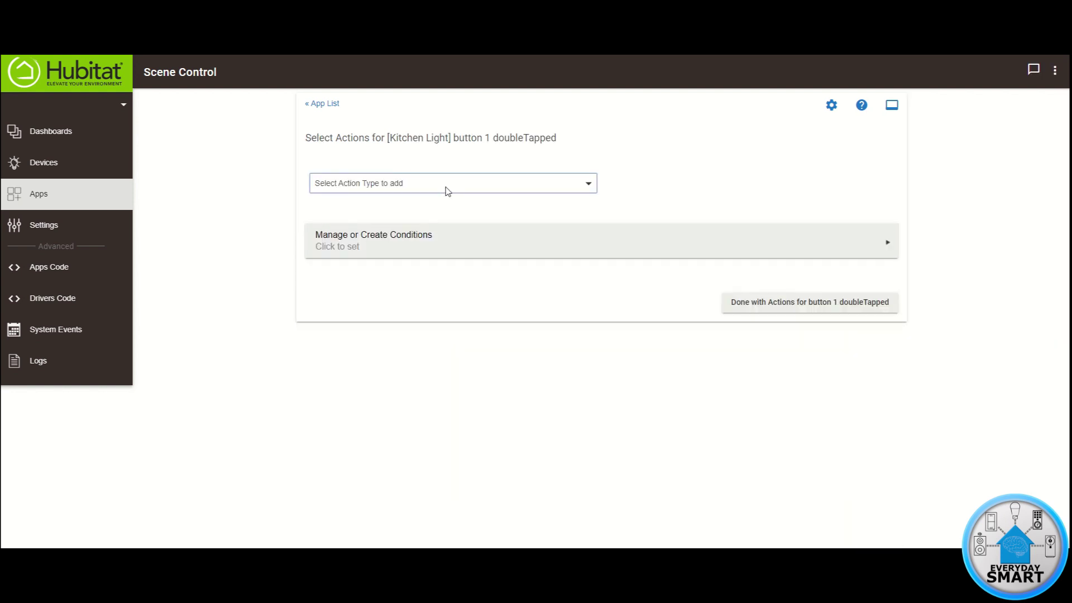
click(449, 188)
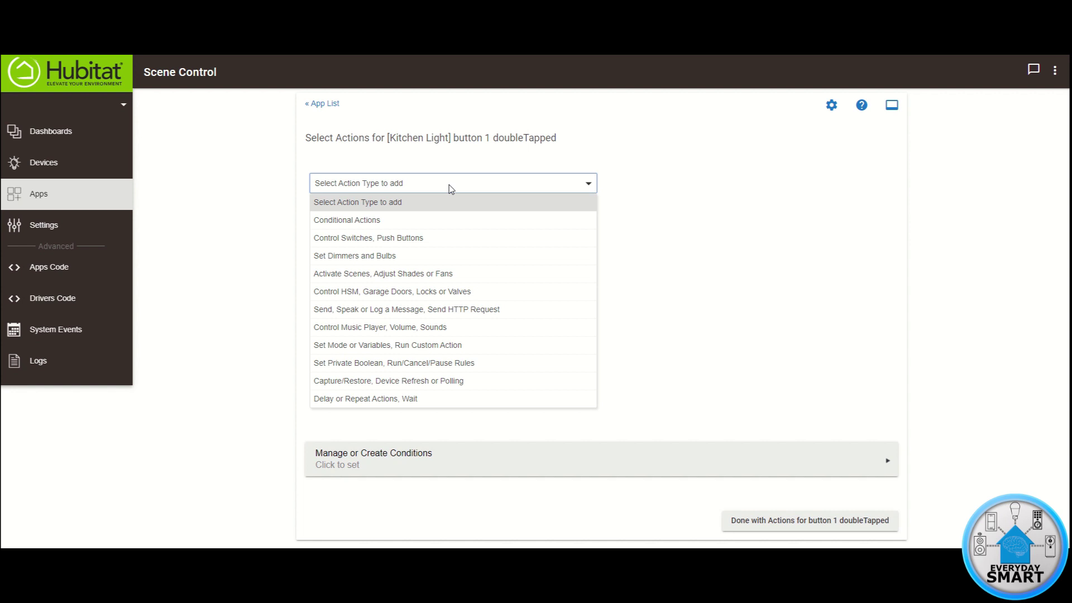
click(352, 238)
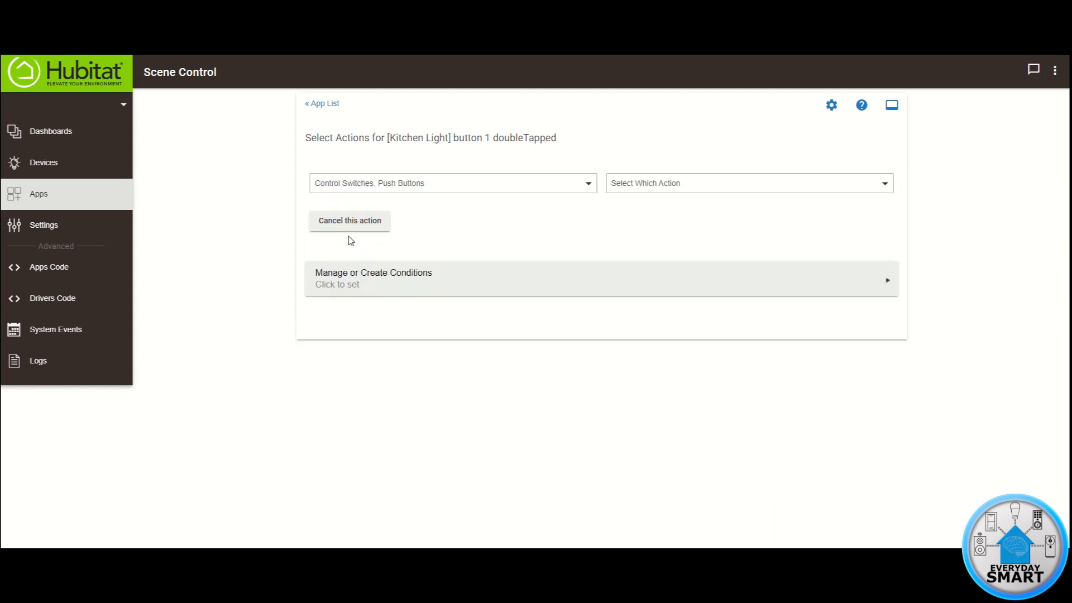
click(668, 187)
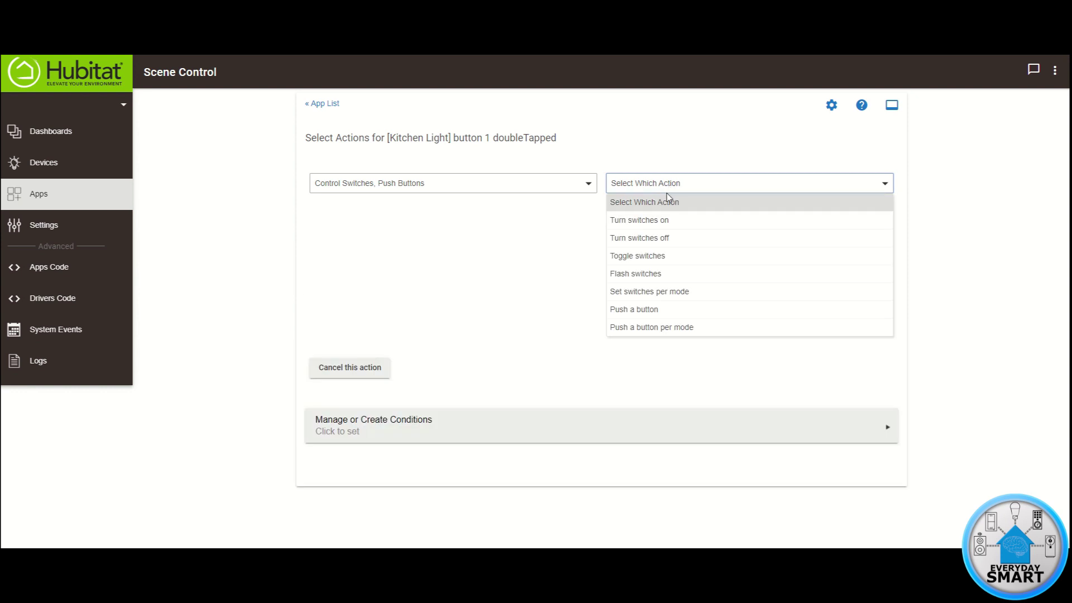
click(637, 220)
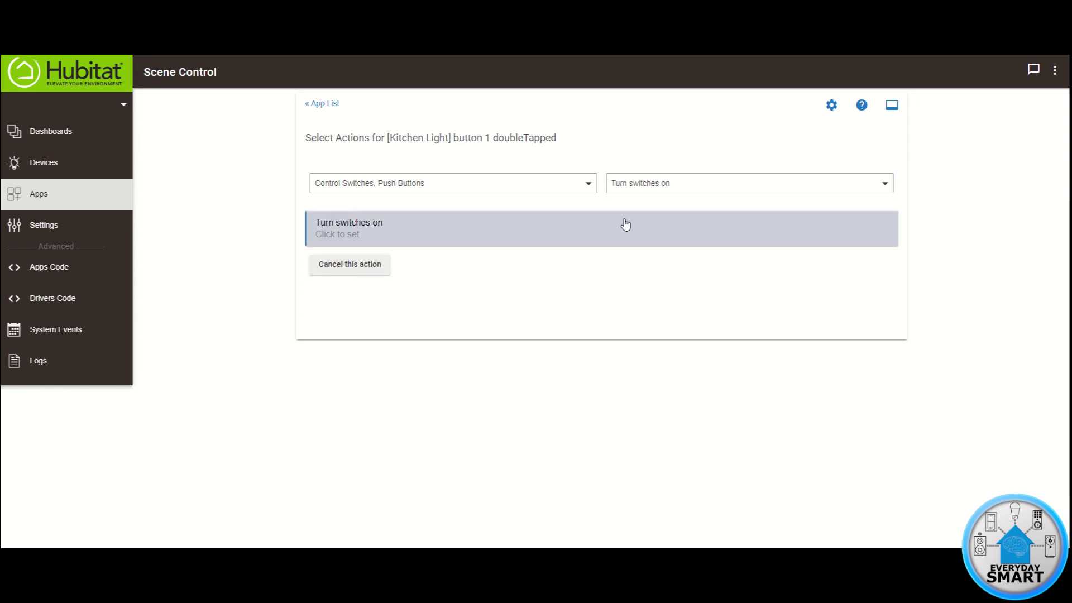
Select Kitchen Light, Living Room Light and Dining Room Light as the switches to turn on.
click(357, 236)
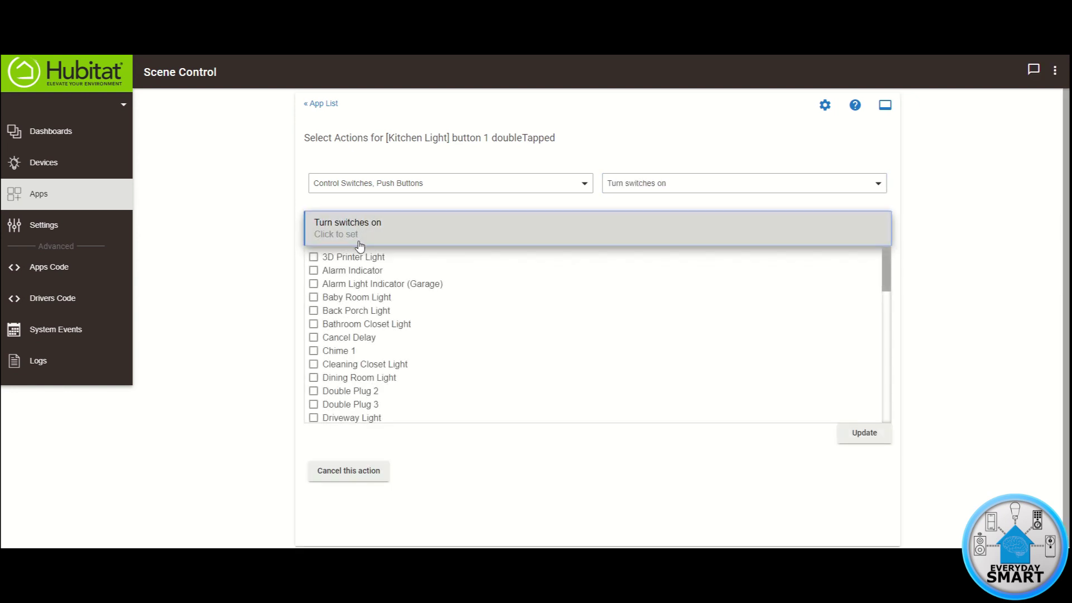
scroll(369, 320, down, 1)
scroll(369, 319, down, 7)
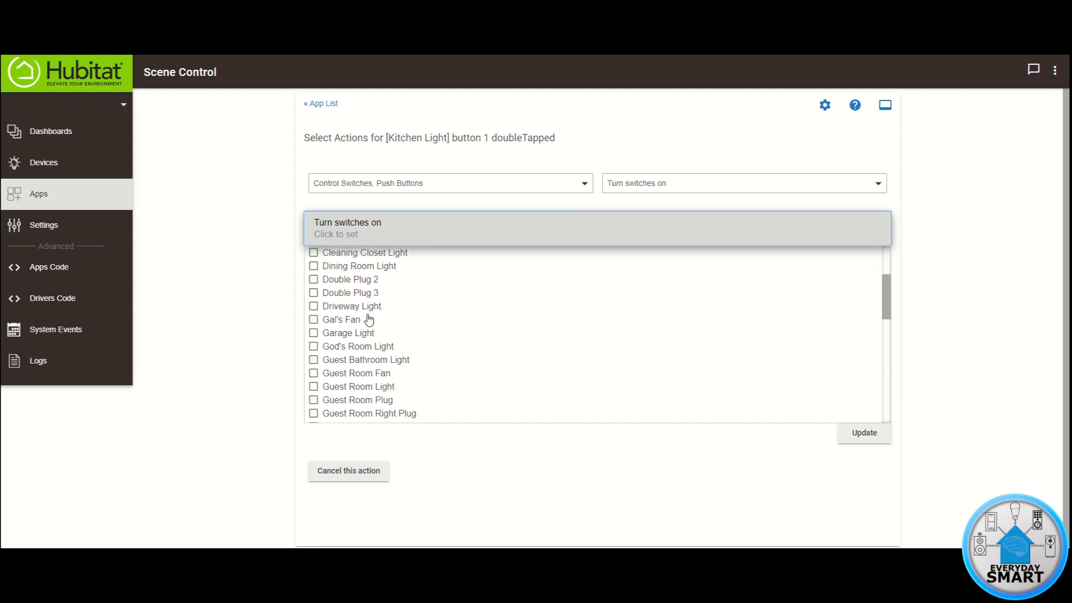
scroll(369, 320, down, 4)
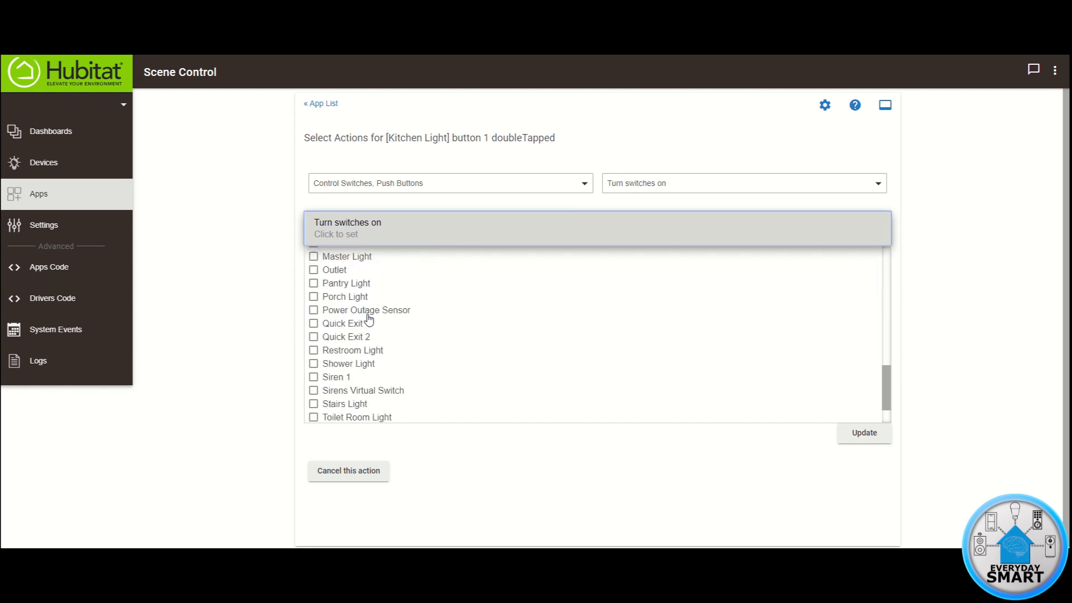
scroll(371, 324, up, 4)
scroll(373, 333, up, 4)
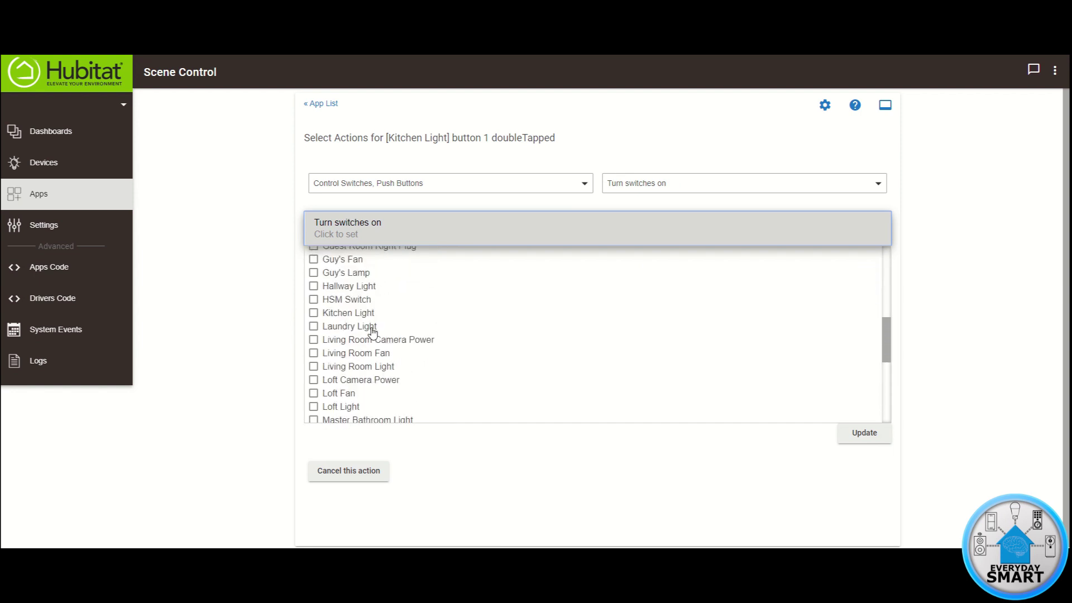
scroll(373, 331, down, 1)
click(314, 315)
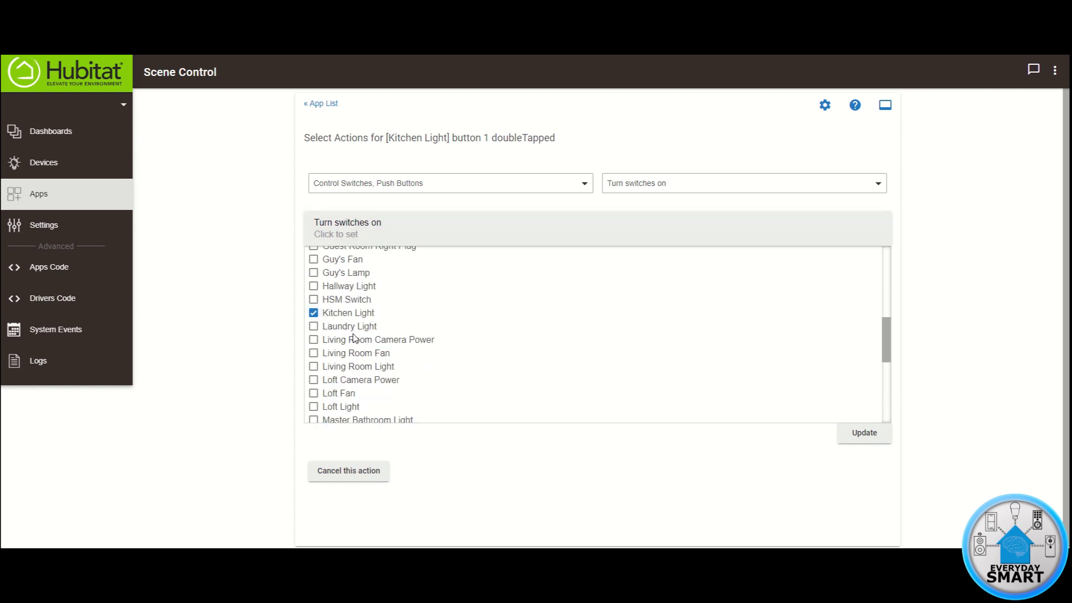
scroll(421, 323, up, 1)
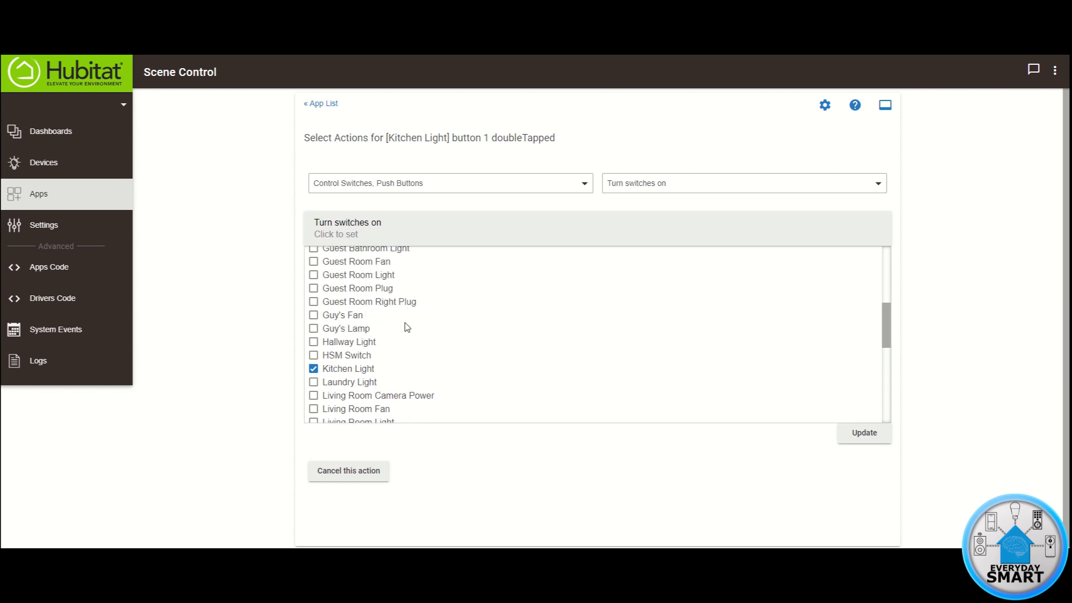
scroll(399, 337, down, 1)
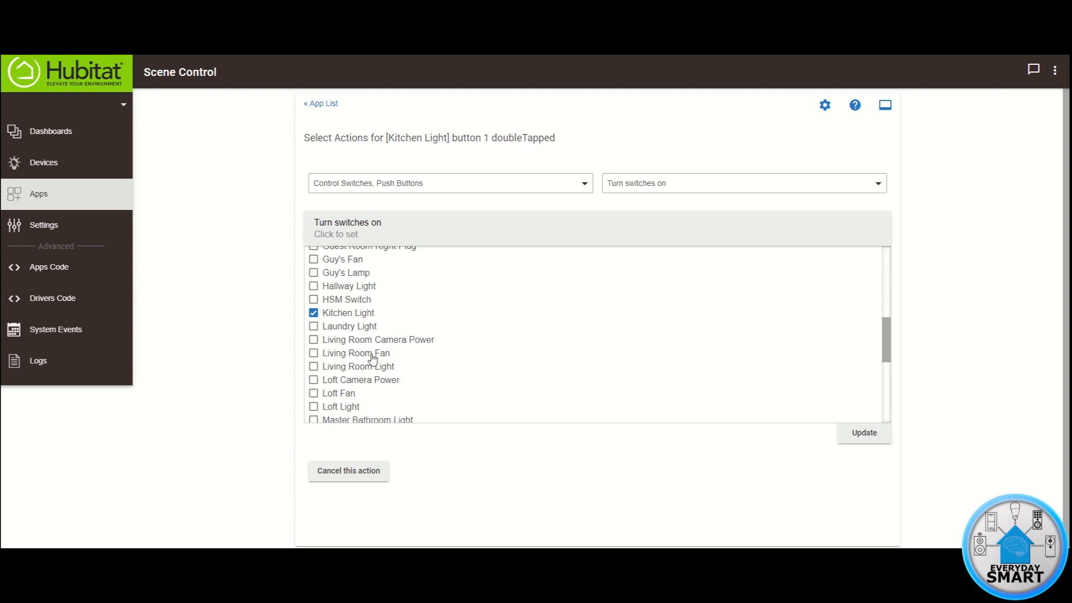
click(315, 368)
scroll(389, 329, up, 3)
scroll(363, 307, up, 3)
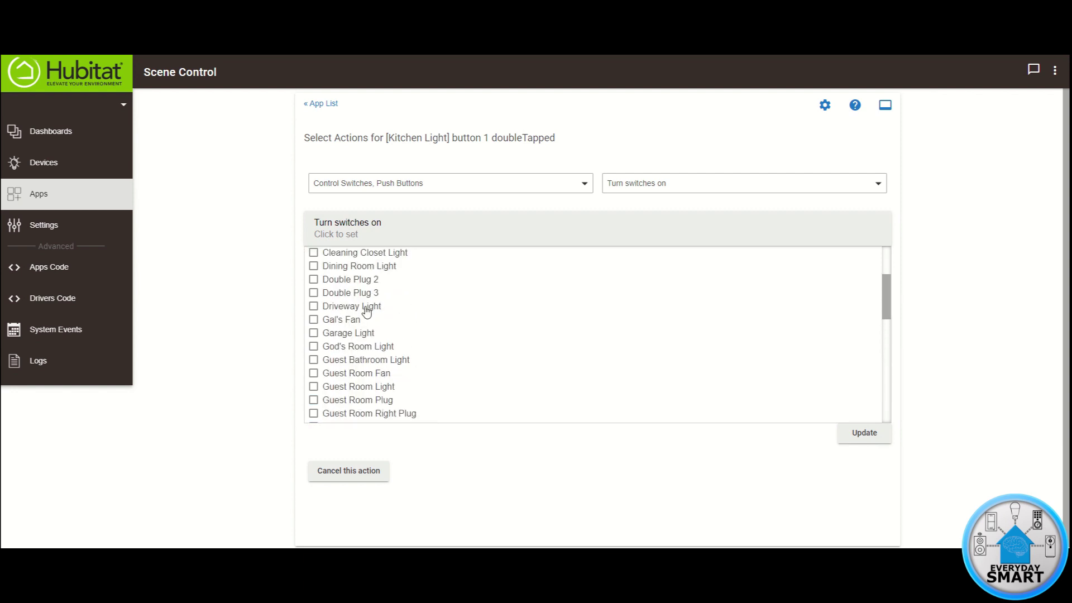
click(314, 322)
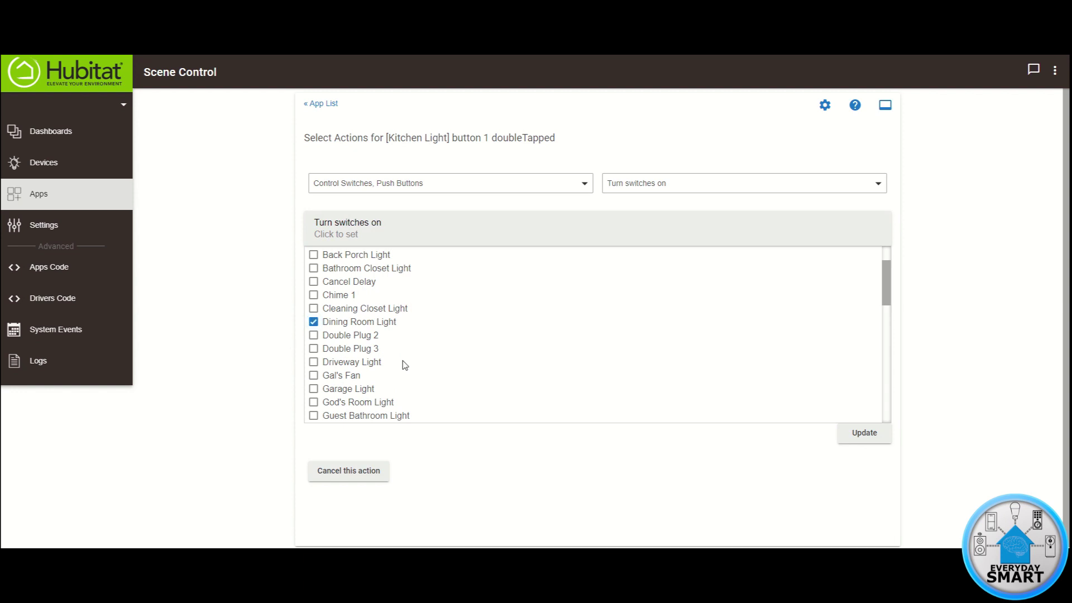
Confirm the three lights and close the turn-on action and button 1 doubleTapped pages.
click(867, 433)
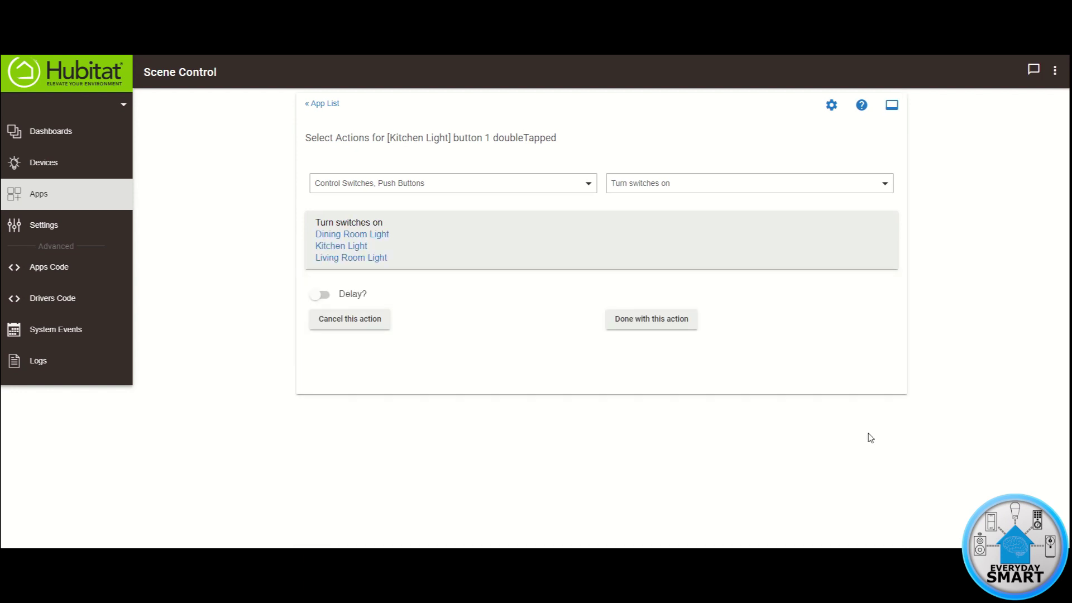
click(652, 328)
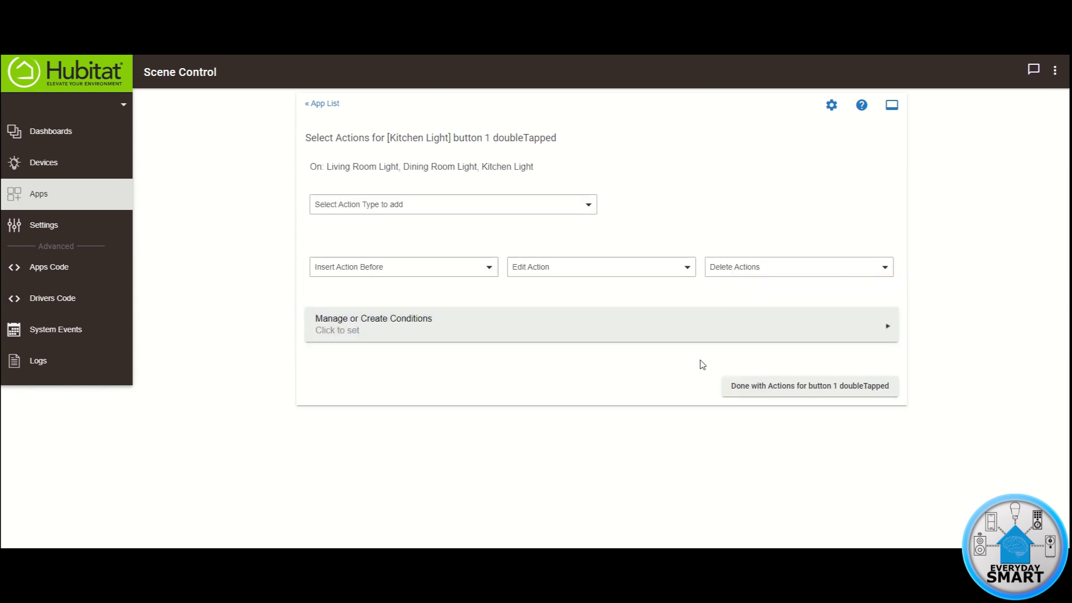
click(812, 394)
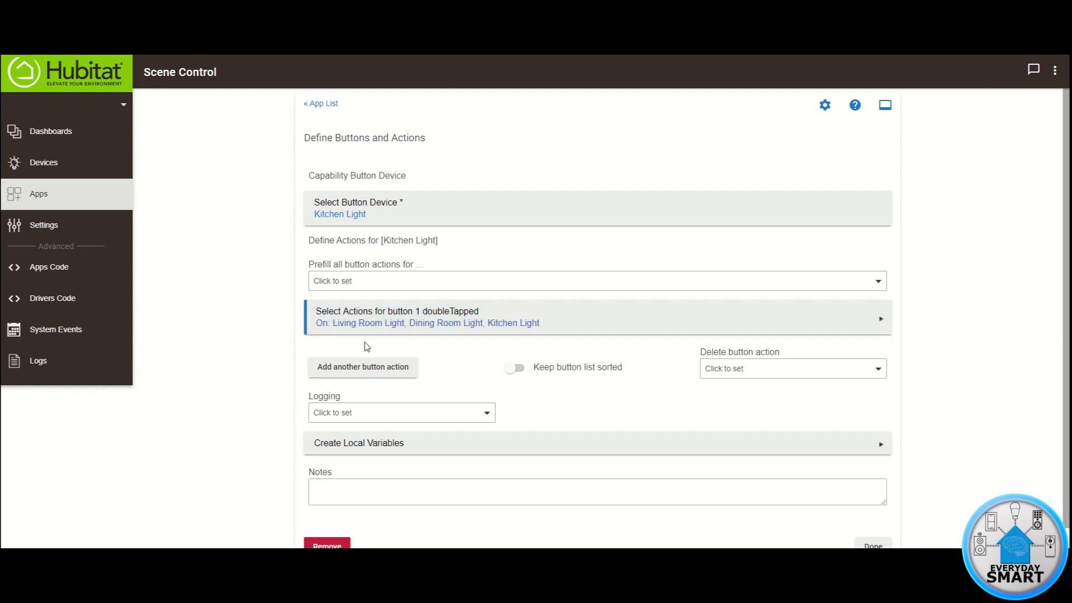
Add a second button action for button 2 doubleTapped and open its actions.
click(356, 371)
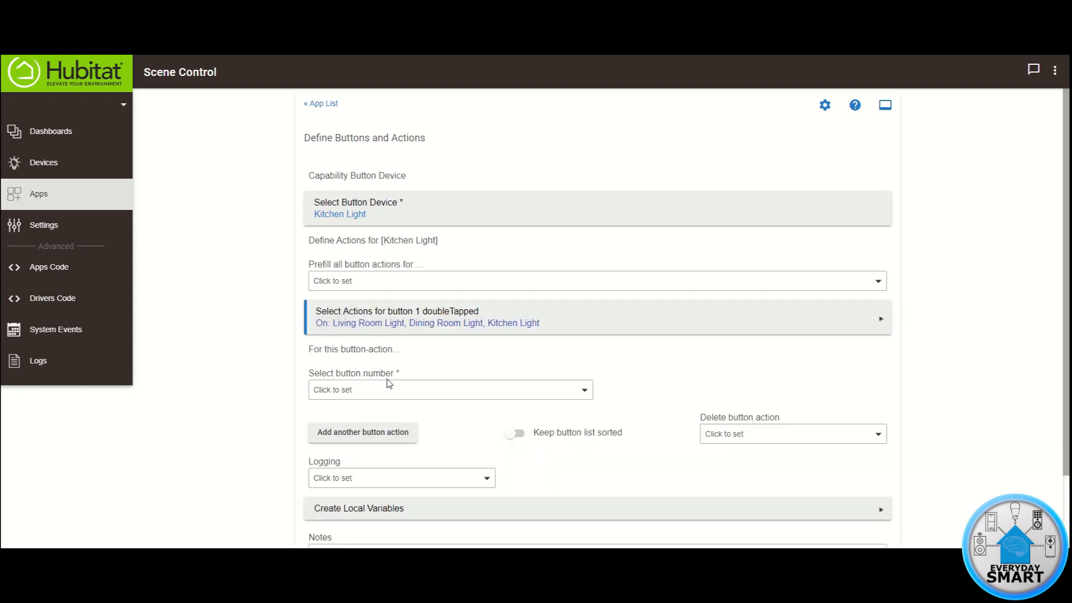
click(390, 385)
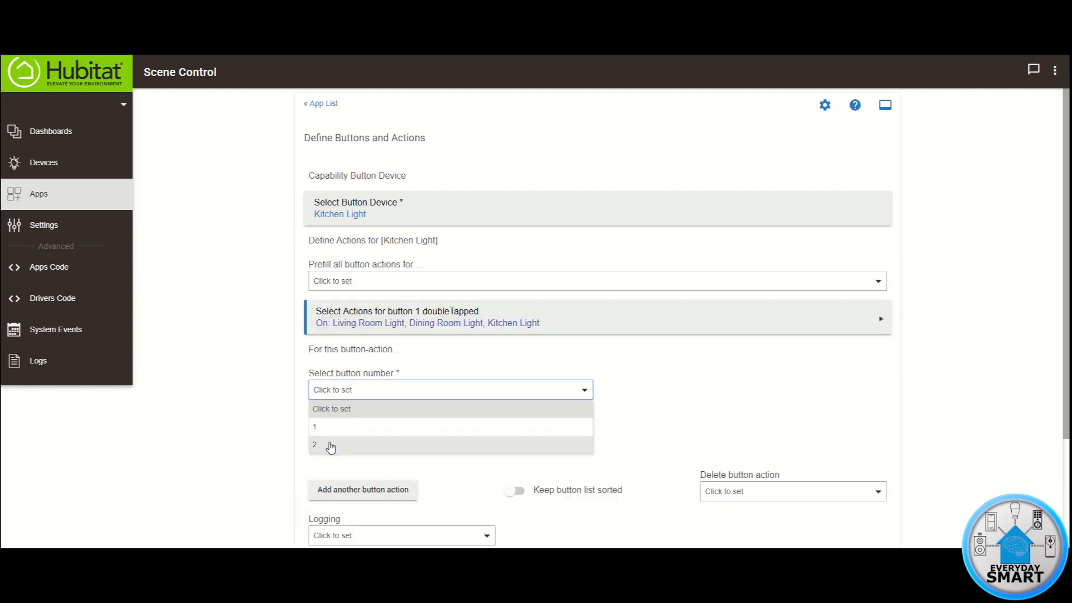
click(331, 445)
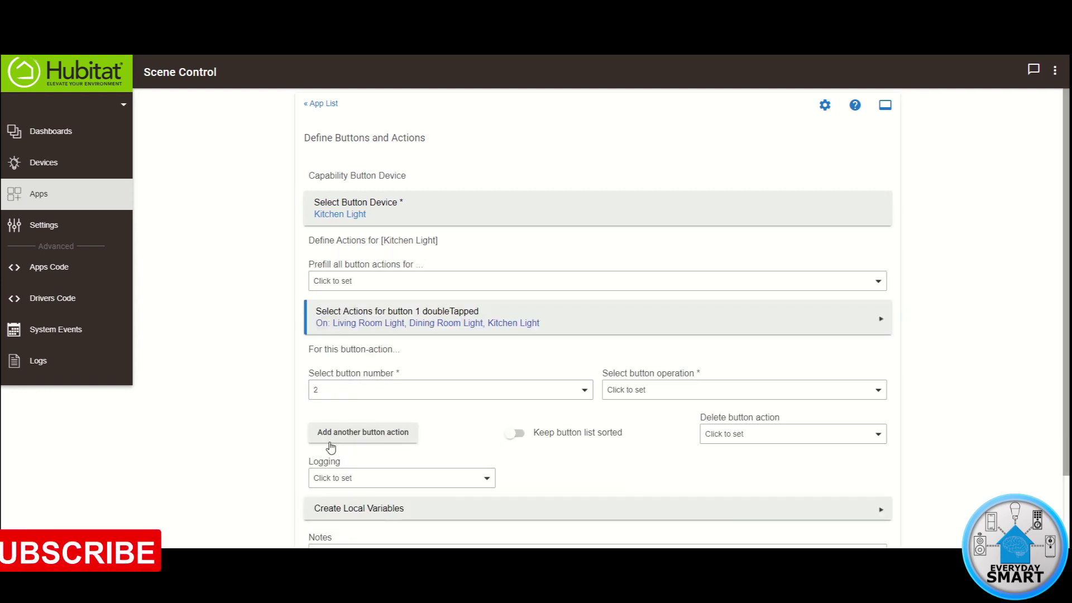
click(654, 391)
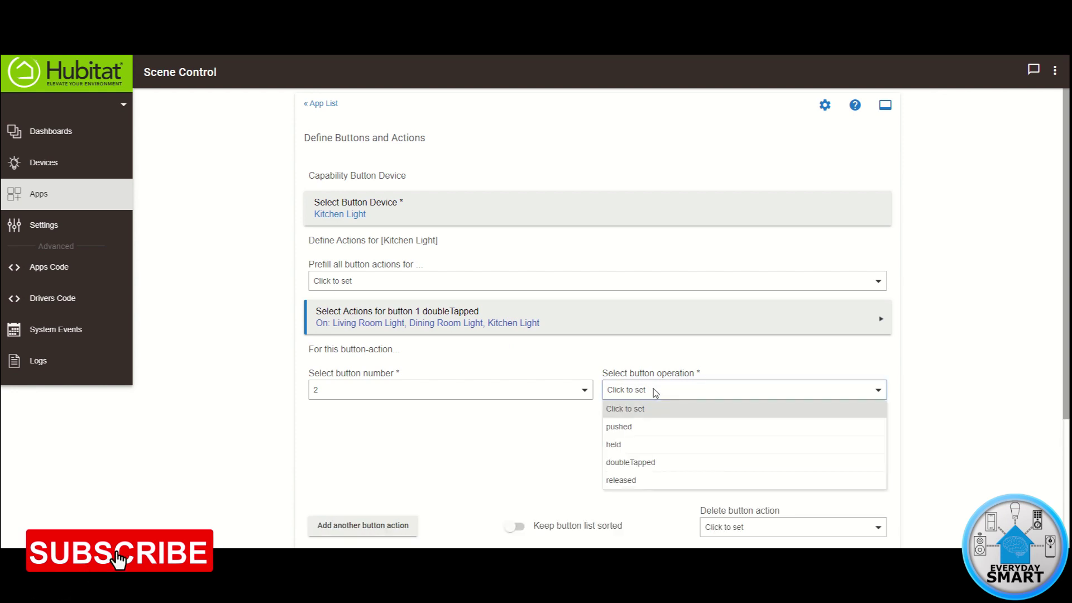
click(636, 463)
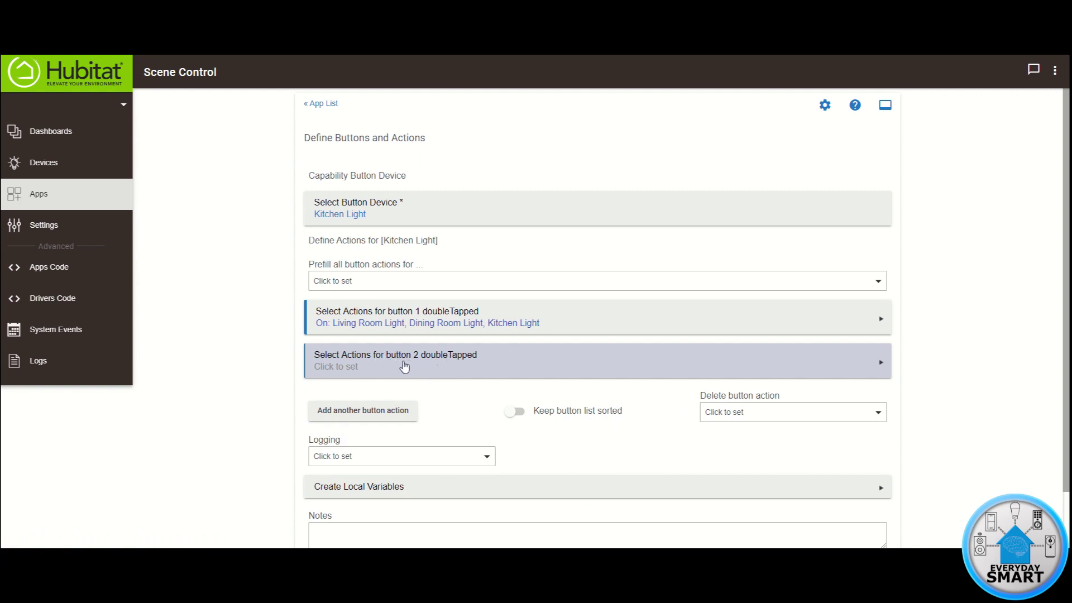
click(397, 366)
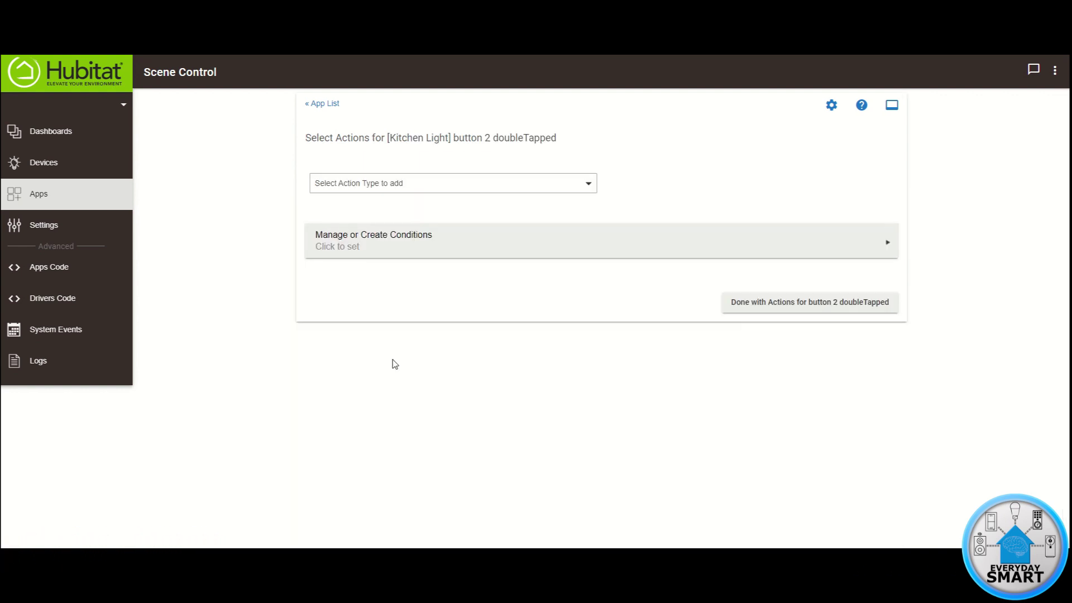
Set button 2's action type to Control Switches, Push Buttons, with Turn switches off.
click(434, 188)
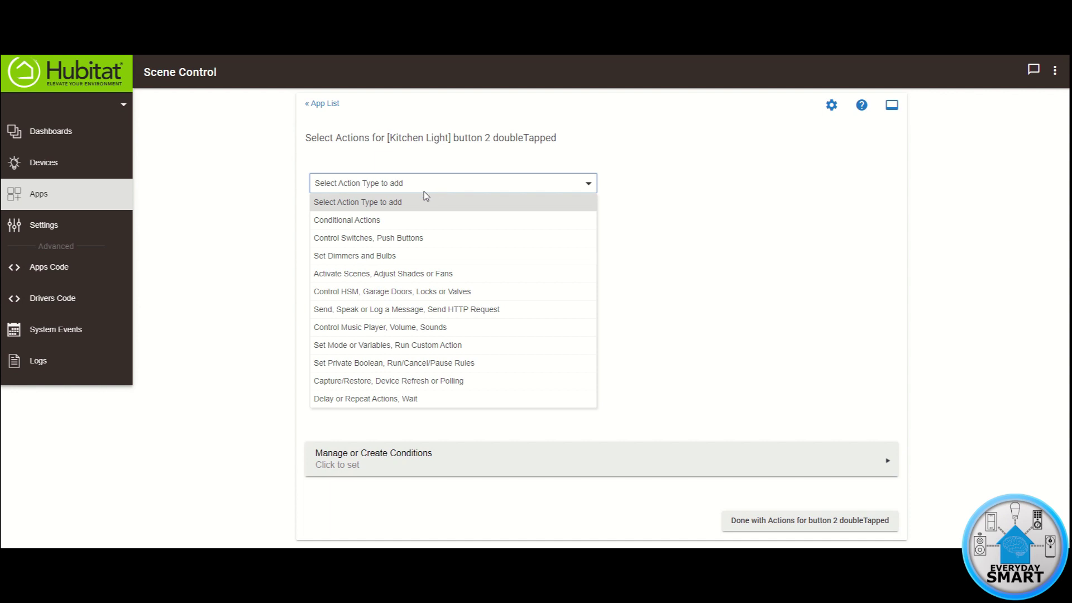
click(341, 240)
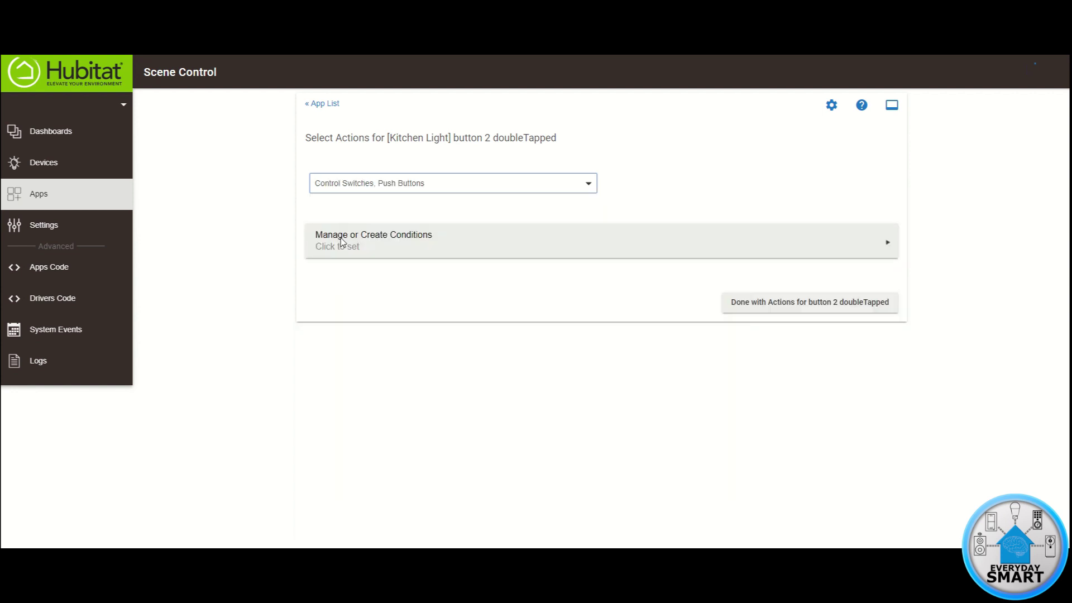
click(662, 186)
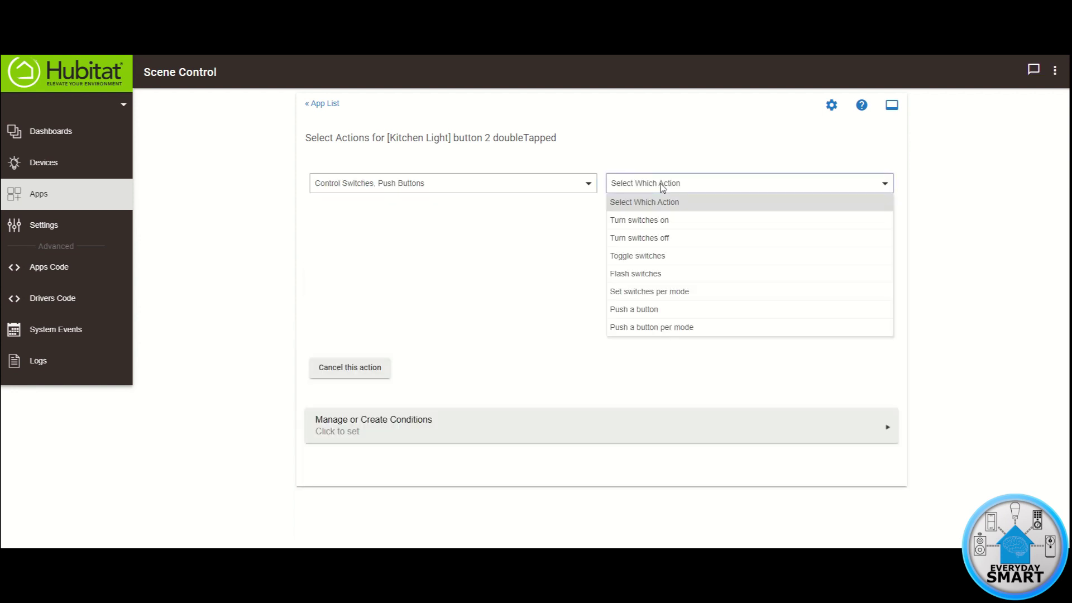
click(646, 240)
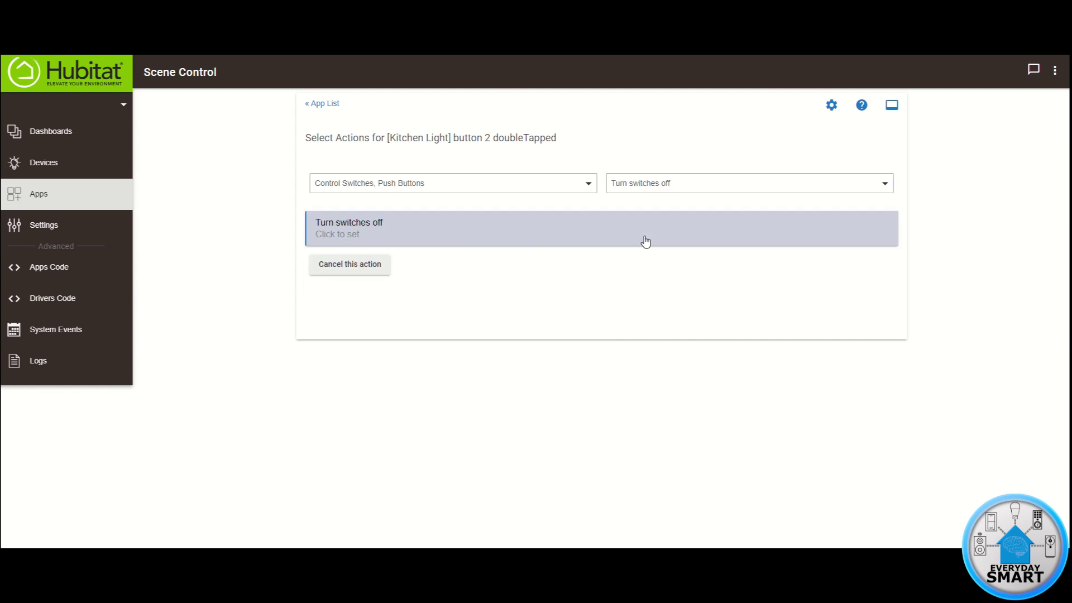
click(659, 184)
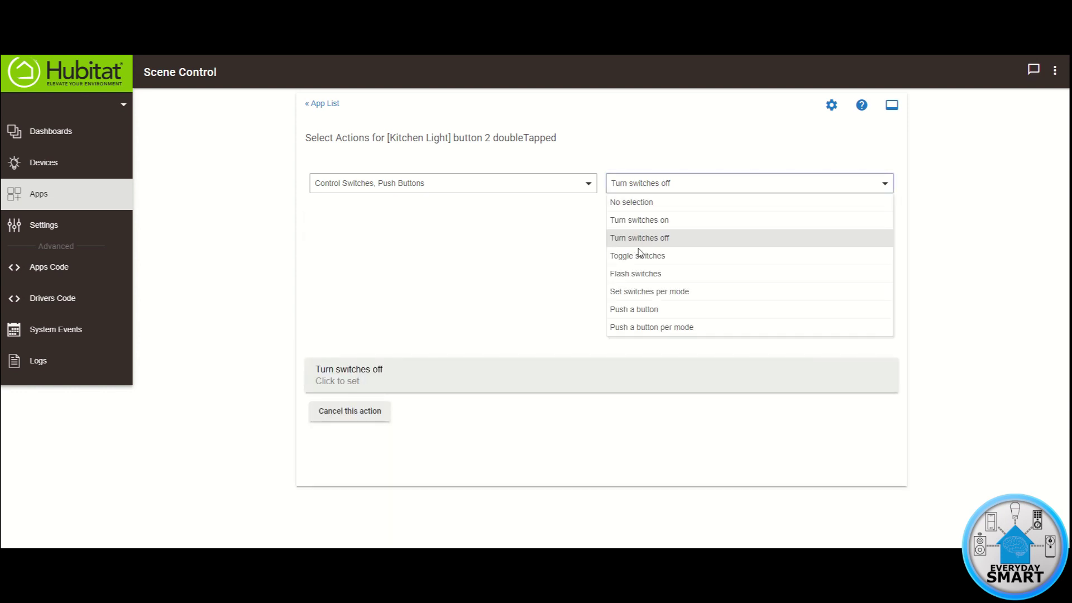
click(640, 185)
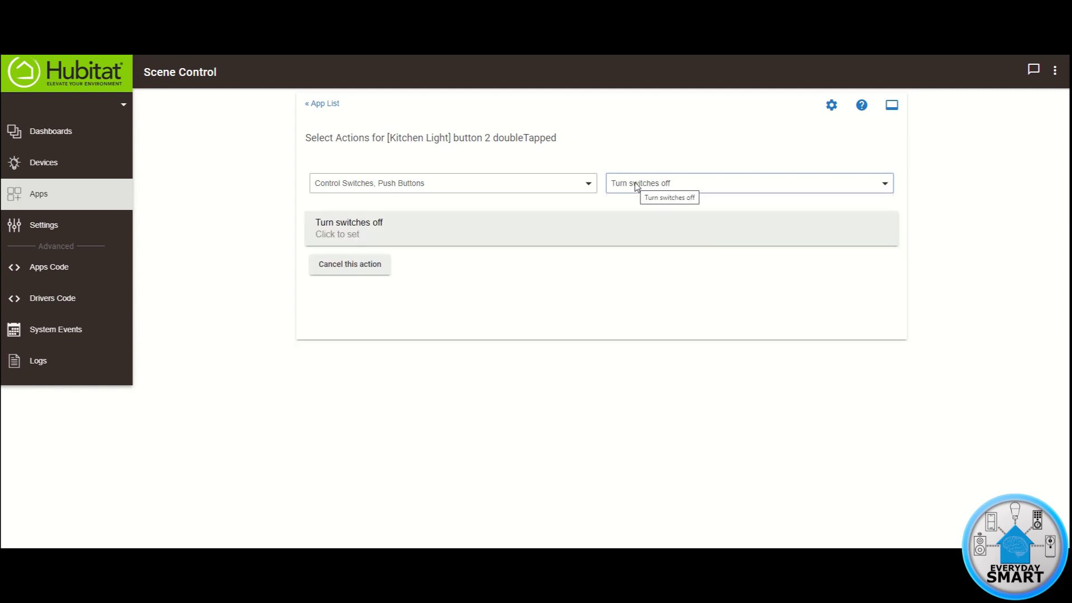
click(340, 237)
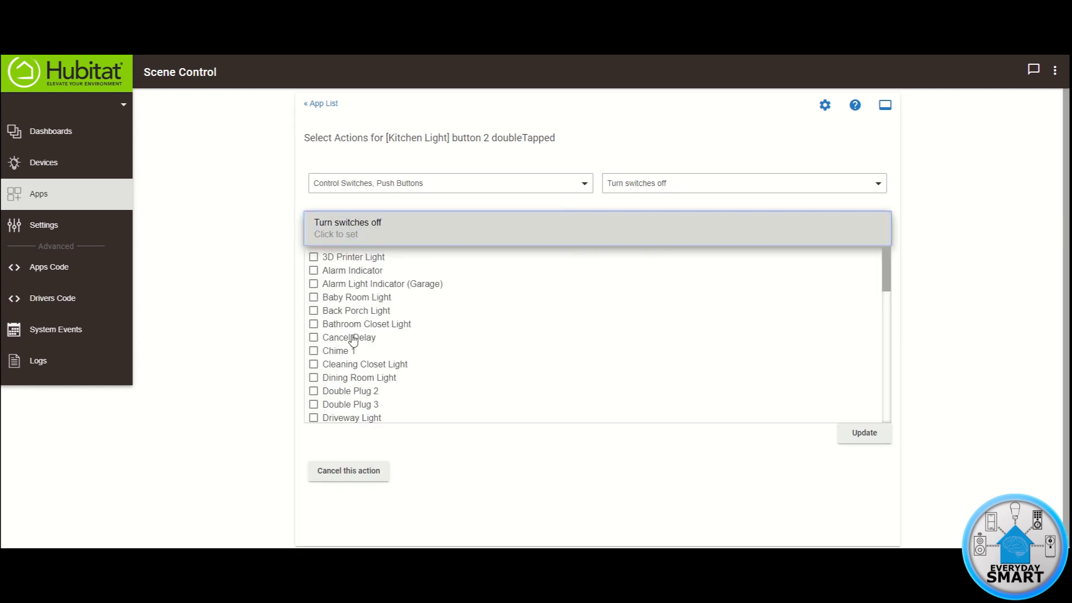
Select Dining Room Light, Living Room Light, Kitchen Light and Living Room Fan, then Update.
click(313, 378)
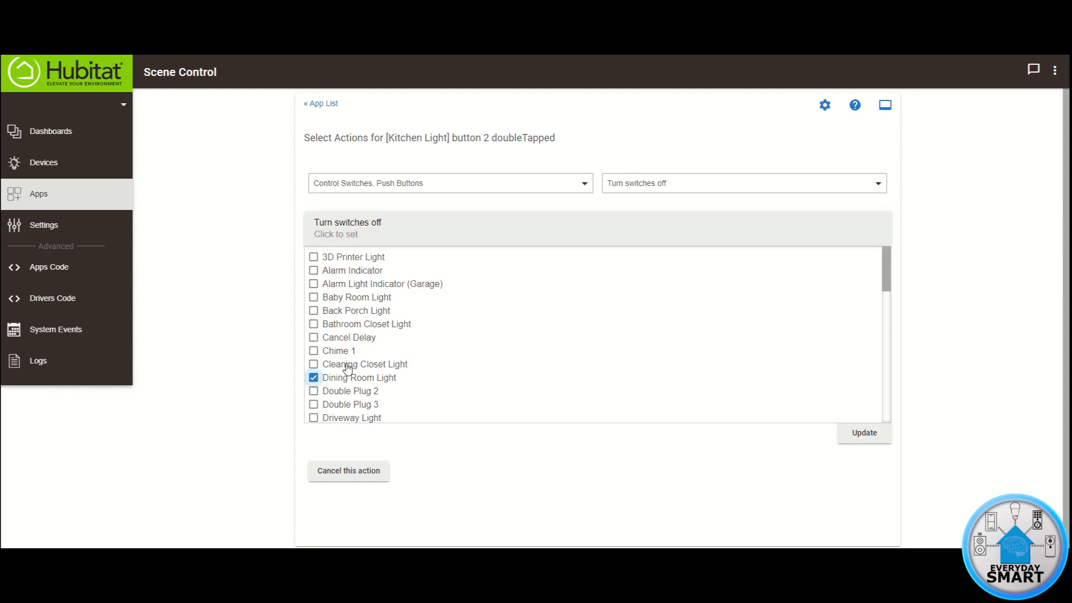
scroll(372, 347, down, 5)
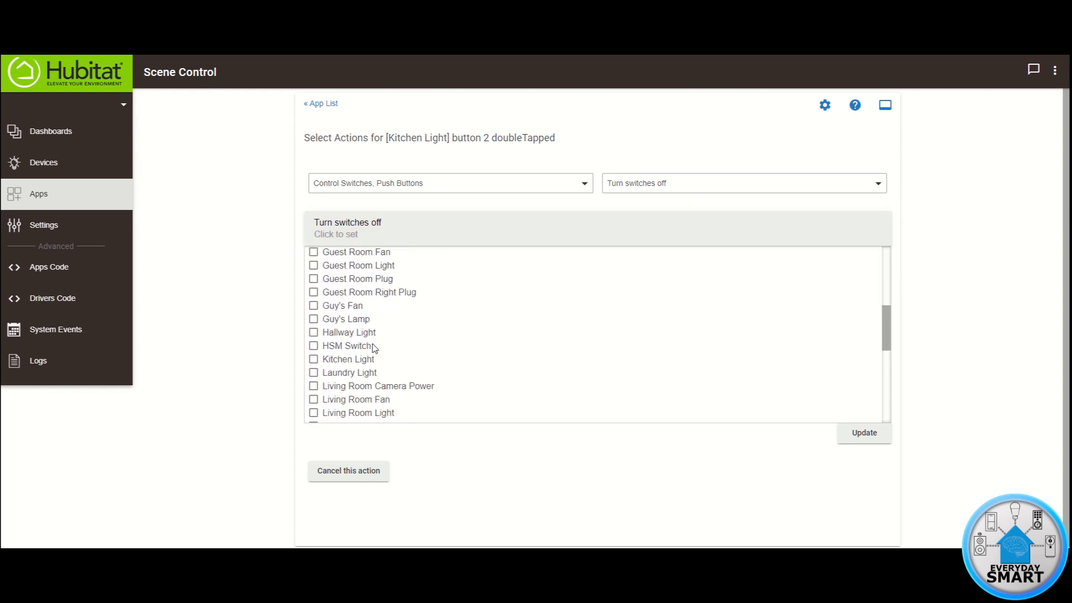
scroll(374, 347, down, 1)
click(313, 366)
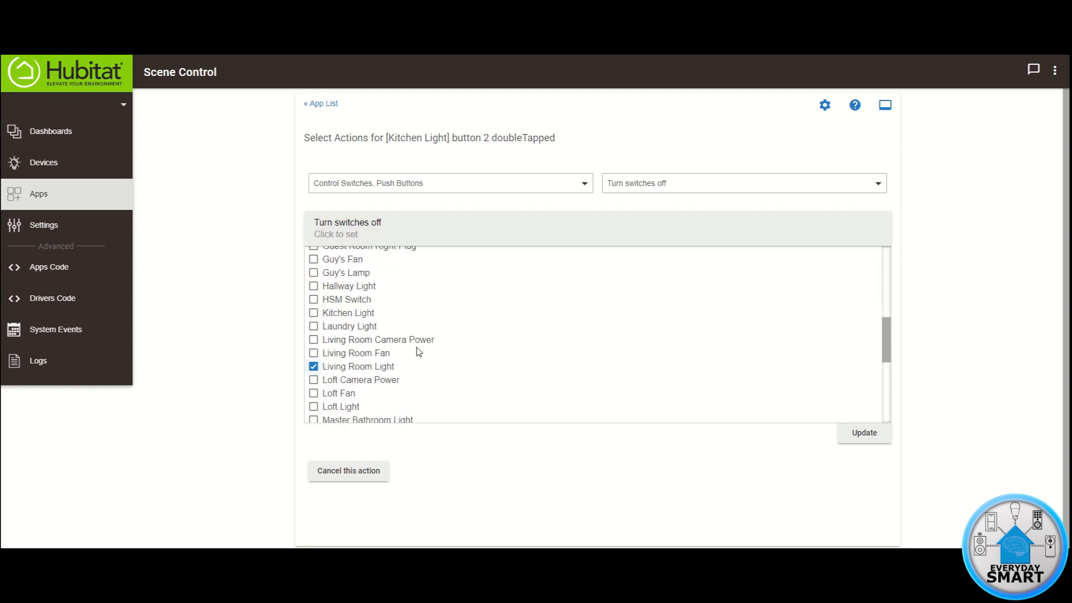
scroll(419, 354, down, 3)
scroll(419, 358, down, 2)
scroll(419, 359, up, 6)
click(313, 312)
scroll(424, 347, up, 1)
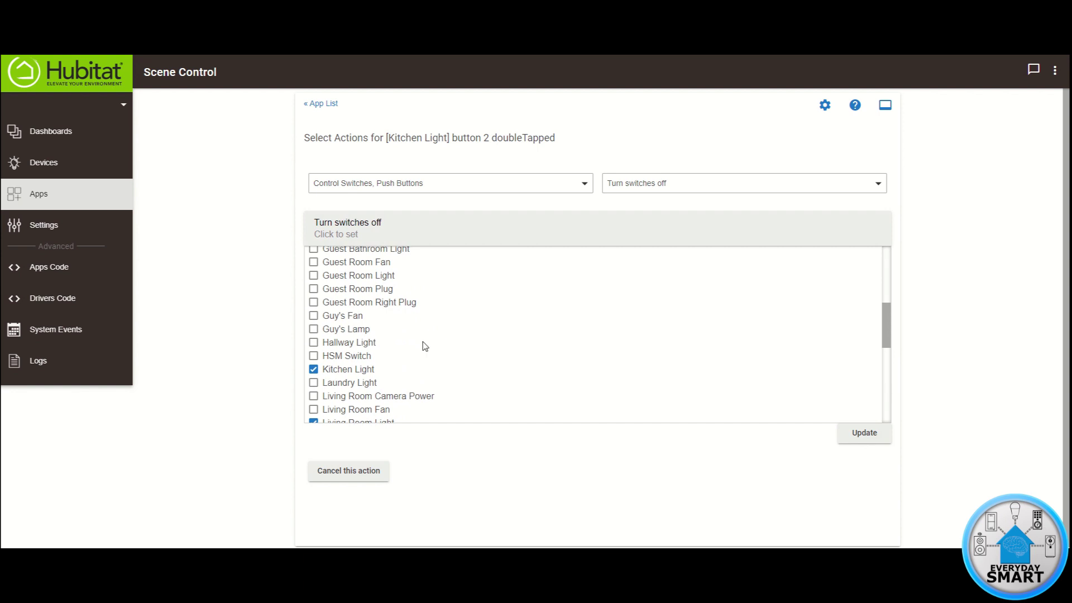
scroll(424, 347, up, 1)
scroll(388, 333, up, 1)
scroll(390, 333, down, 4)
scroll(391, 334, down, 1)
click(363, 297)
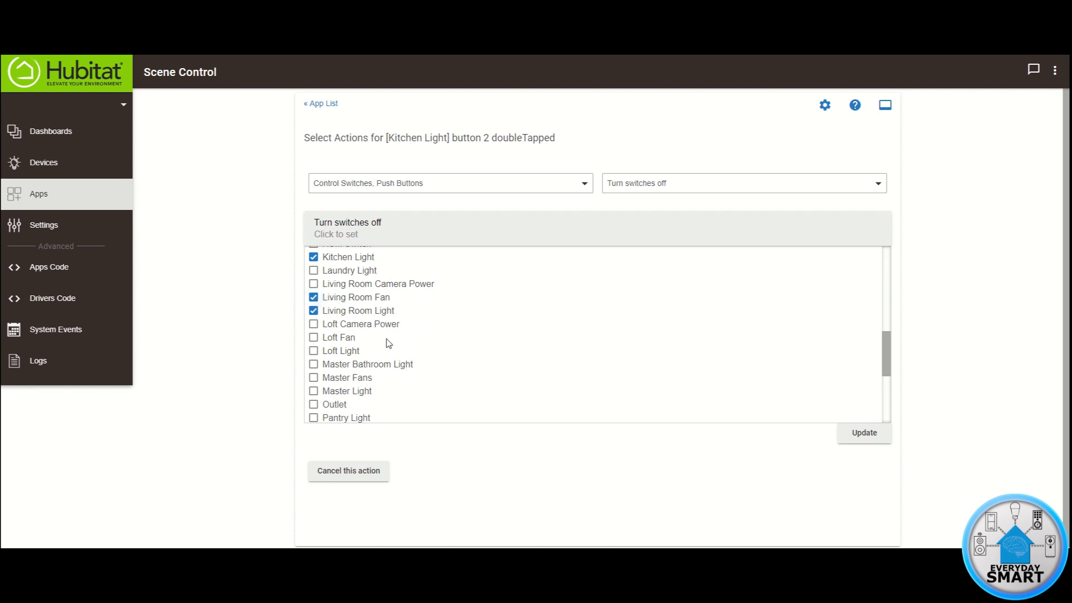
click(860, 438)
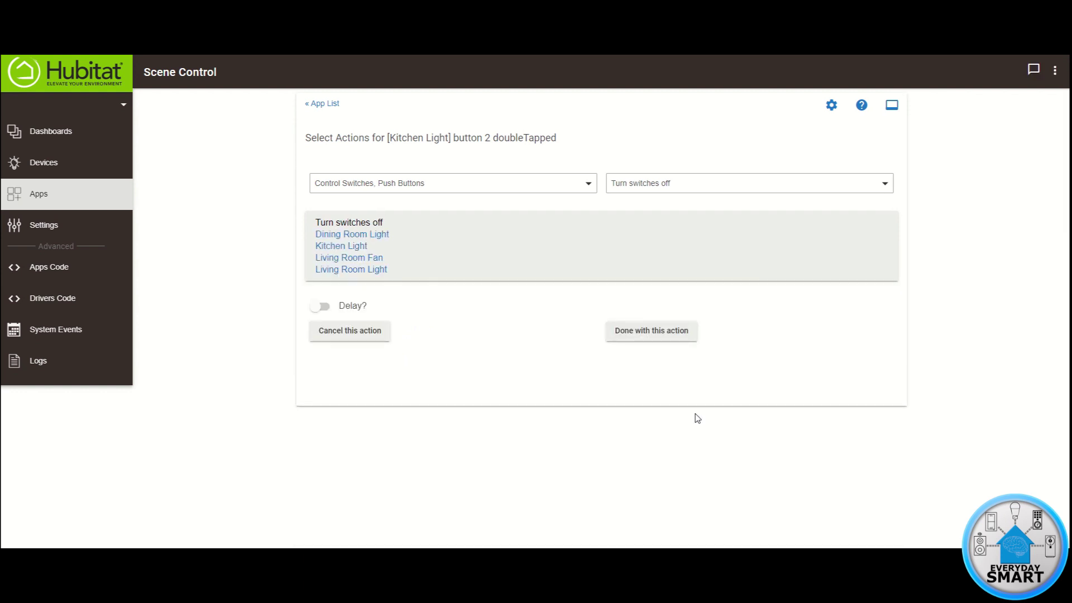
Close the turn-off action and button 2 doubleTapped pages, then save the Scene Control rule.
click(644, 335)
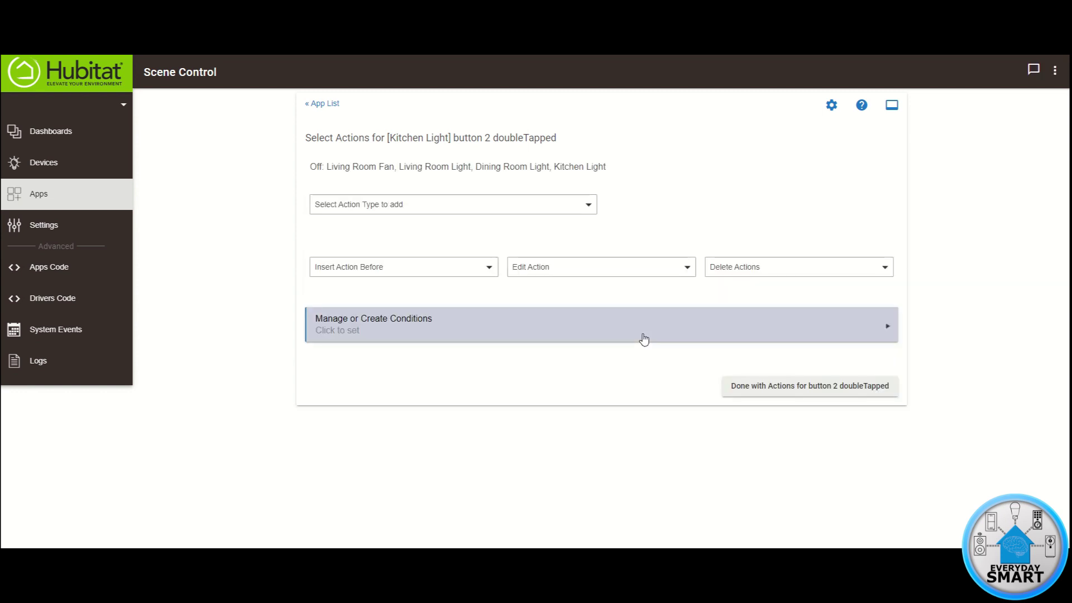
click(835, 390)
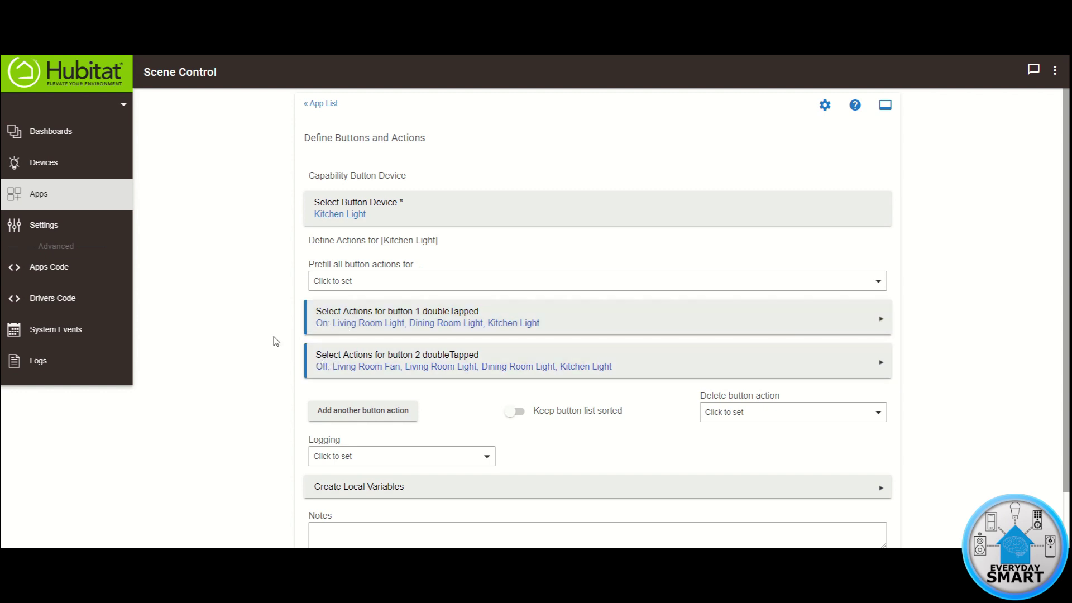
scroll(269, 366, down, 1)
click(873, 526)
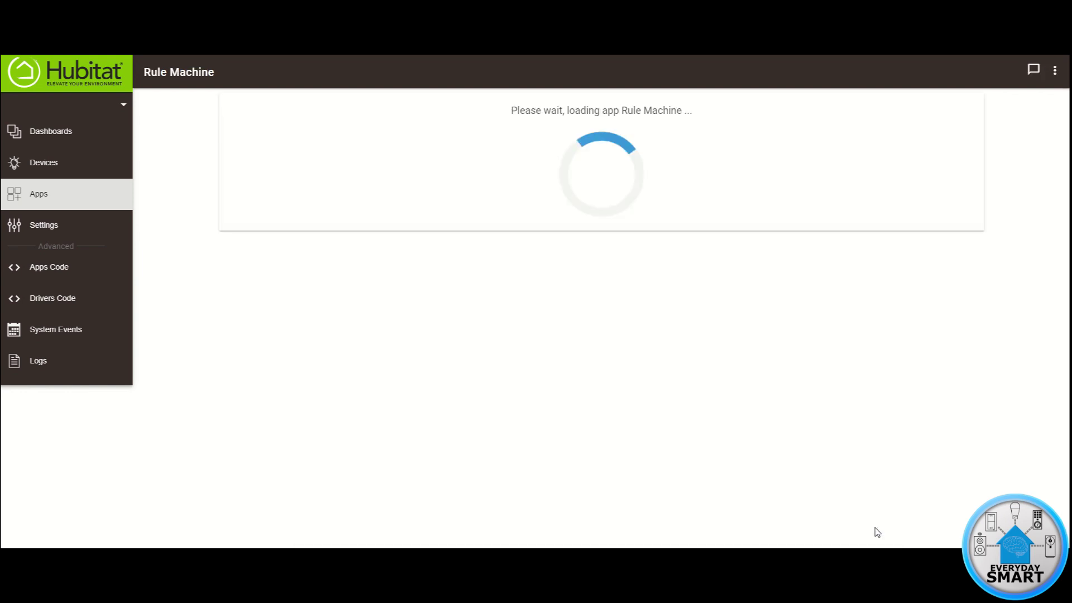